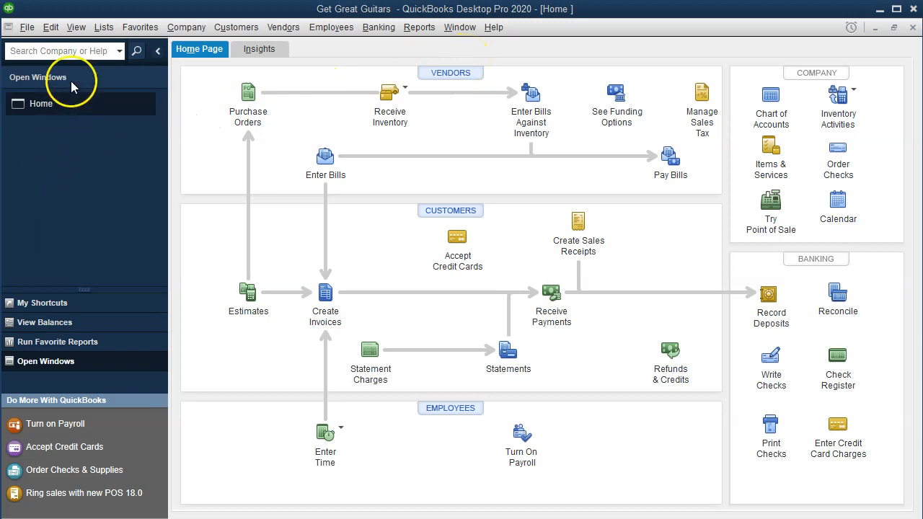
Turn on the list of open windows beside the home page.
left_click(78, 27)
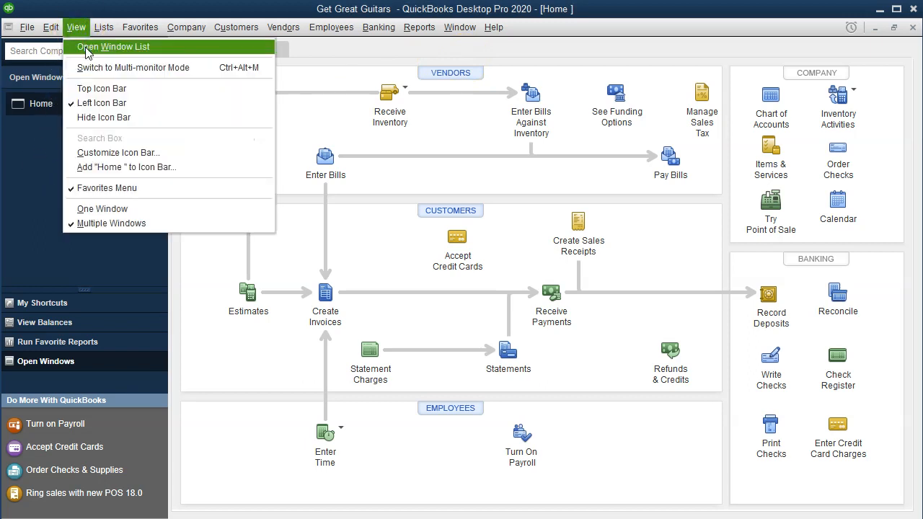
left_click(86, 47)
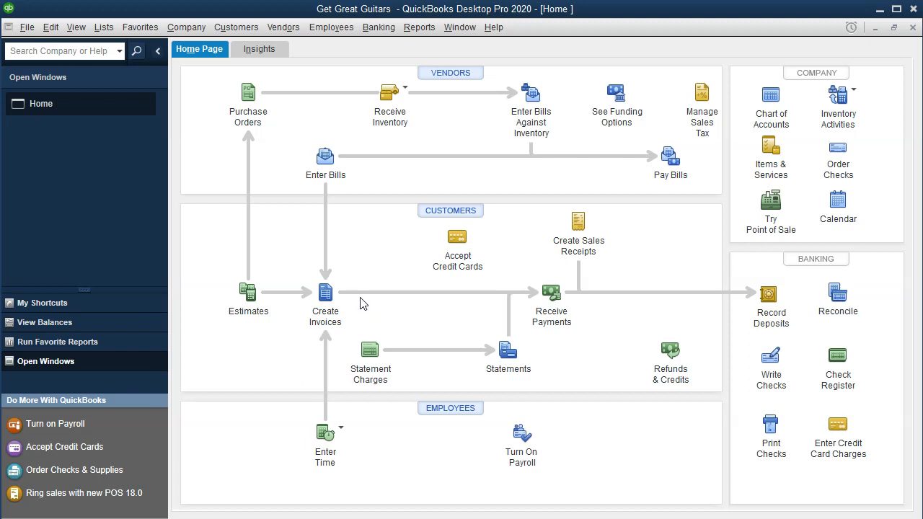
Open the Item List, examine a service item and an inventory item, and close the list.
left_click(103, 29)
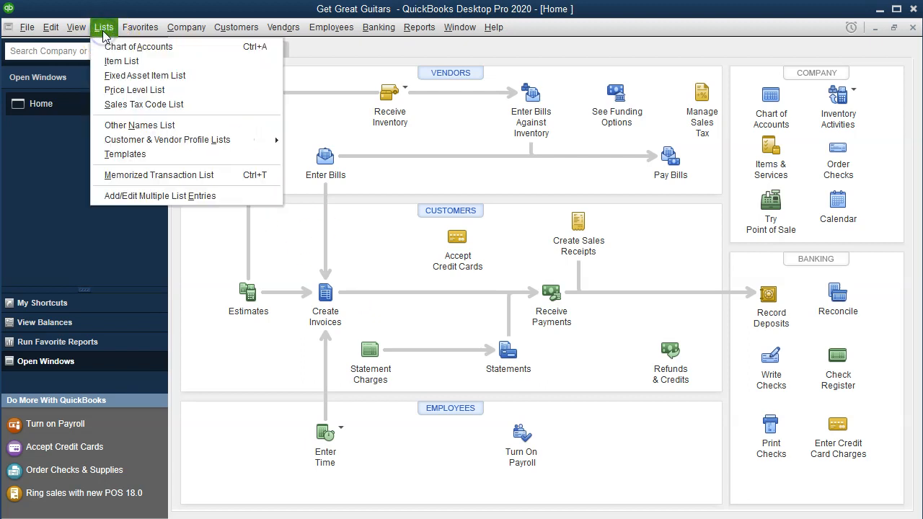
left_click(117, 60)
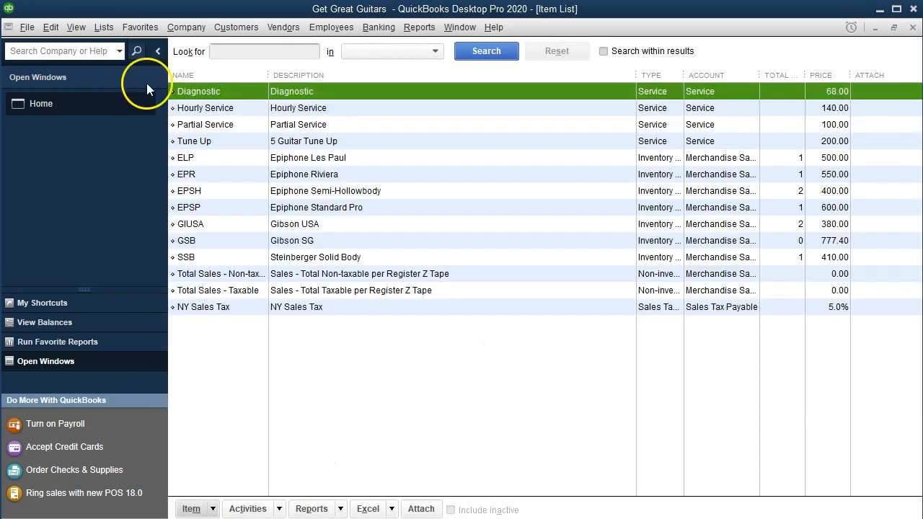
left_click(211, 124)
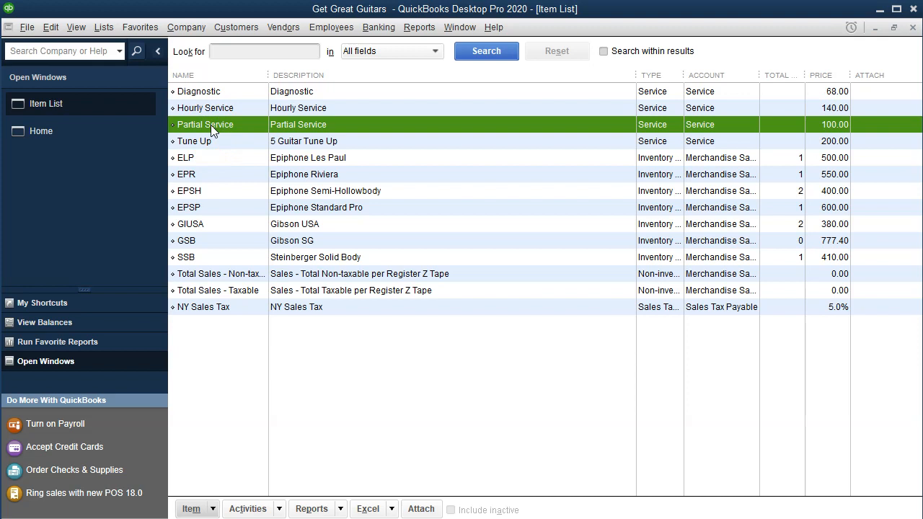
left_click(223, 190)
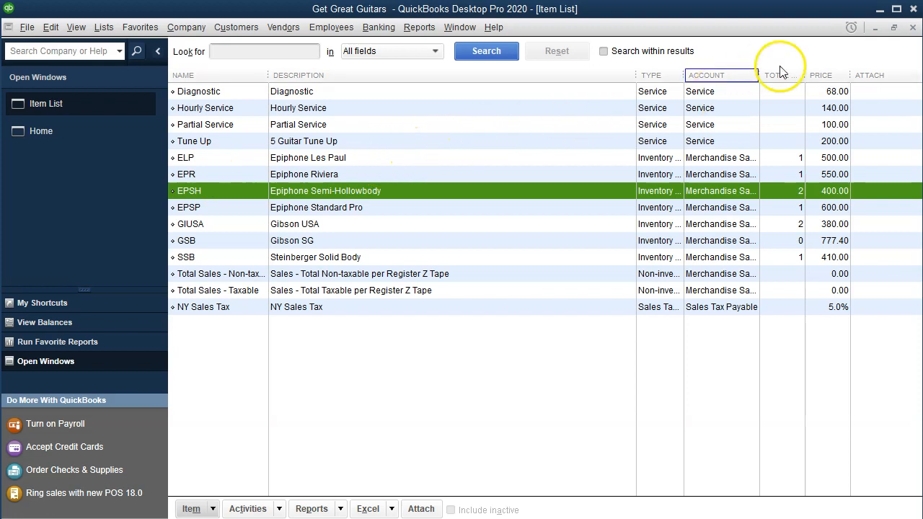
left_click(913, 27)
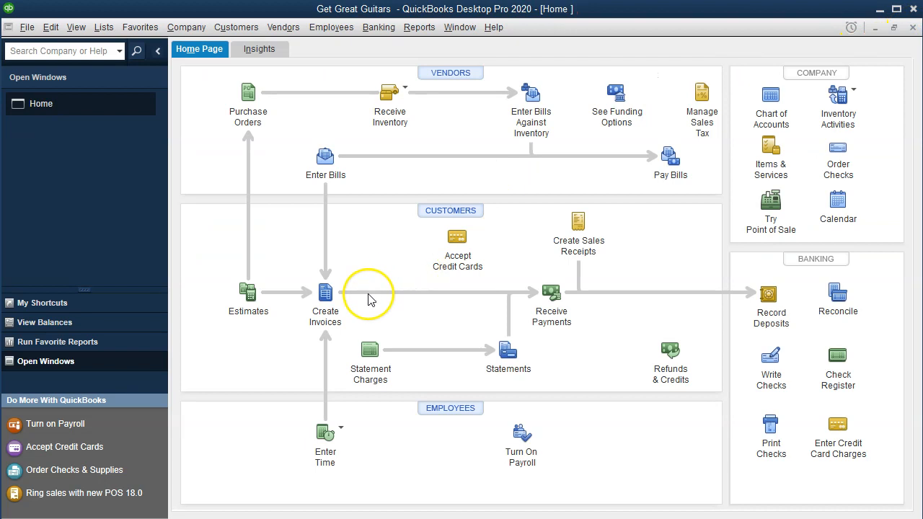
Open a blank invoice, view the items available for its first line, and close the form.
left_click(338, 299)
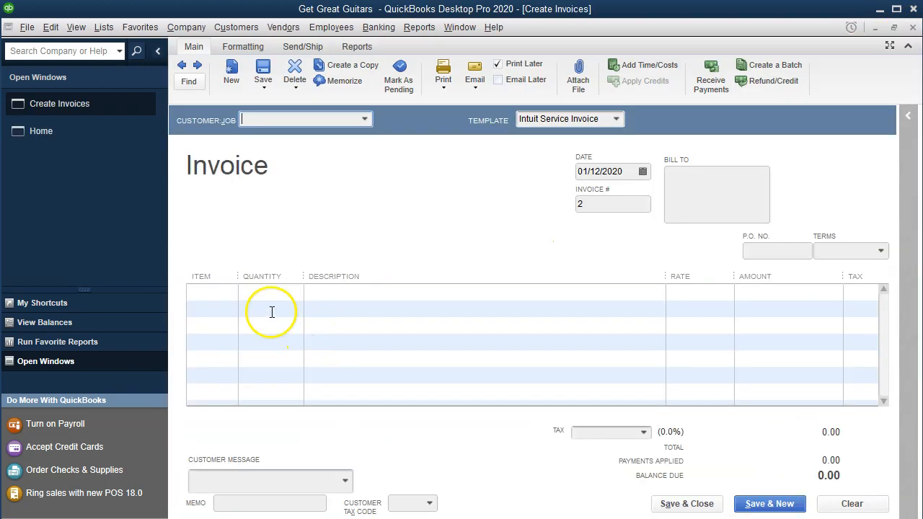
left_click(235, 294)
left_click(231, 292)
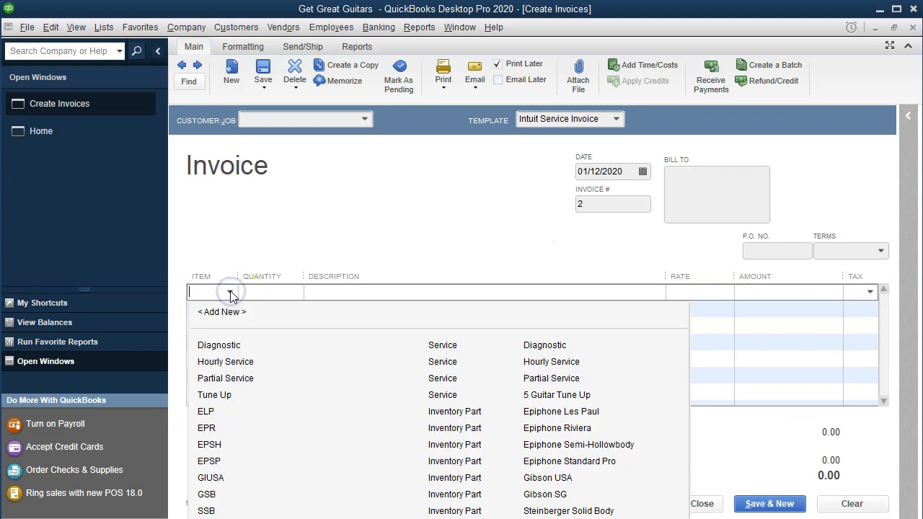
left_click(230, 291)
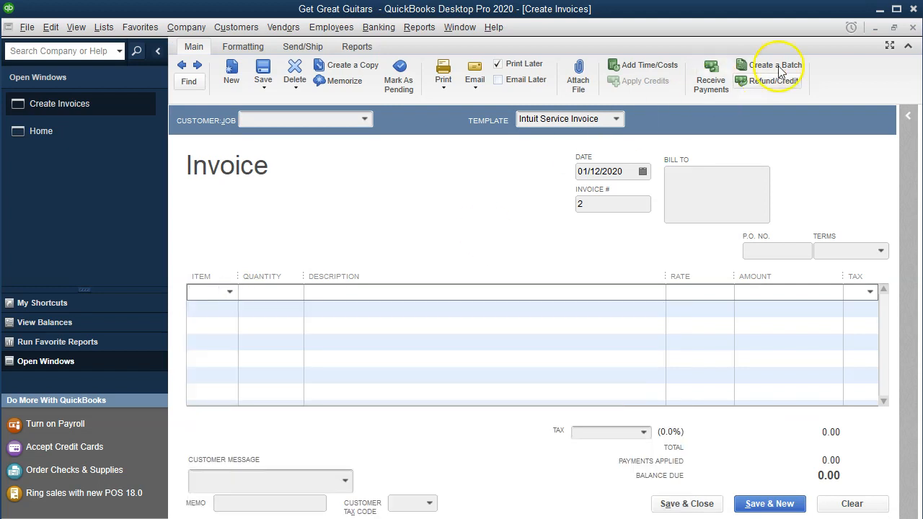
left_click(913, 27)
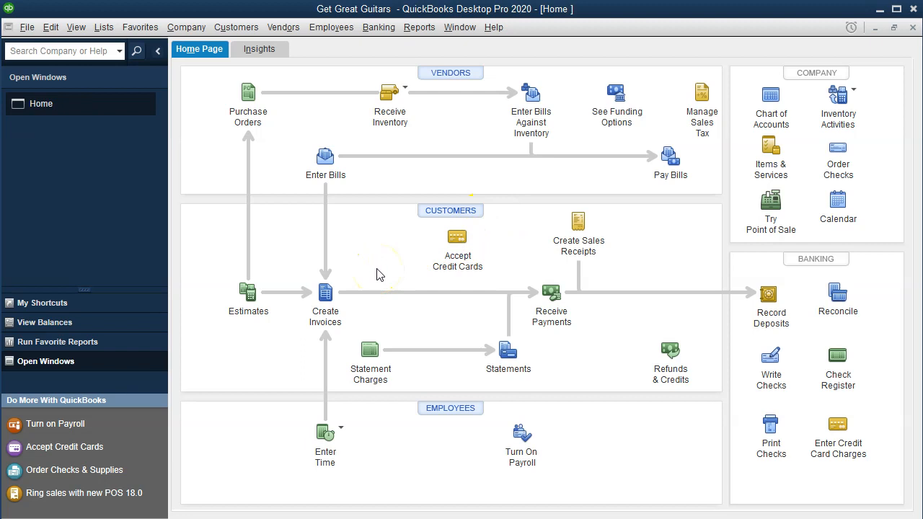
Open the standard Balance Sheet report.
left_click(334, 314)
left_click(421, 31)
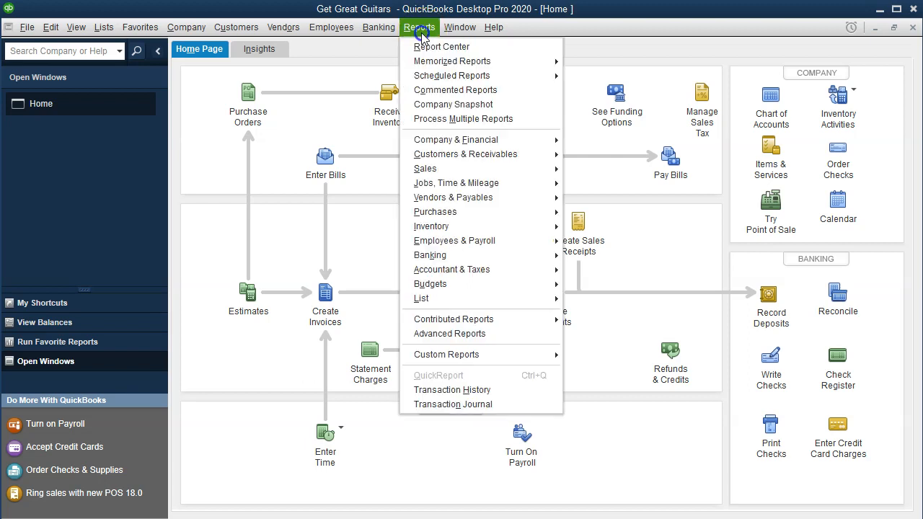
mouse_move(446, 143)
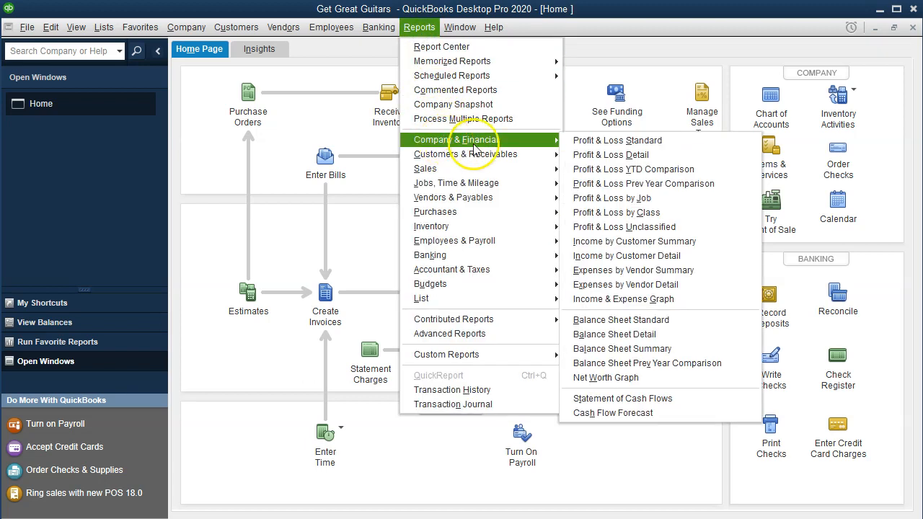
left_click(596, 326)
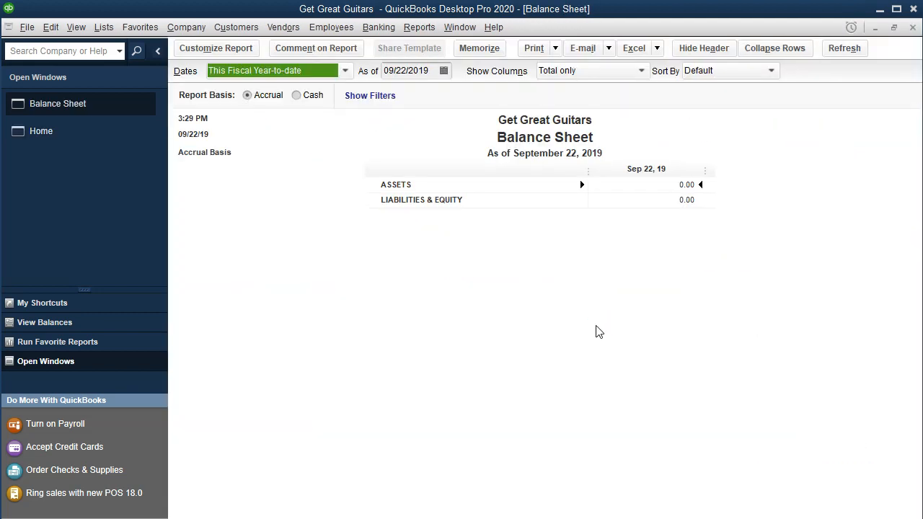
Customize the Balance Sheet's date range to run from 01/01/2020 to 12/31/2020.
left_click(216, 48)
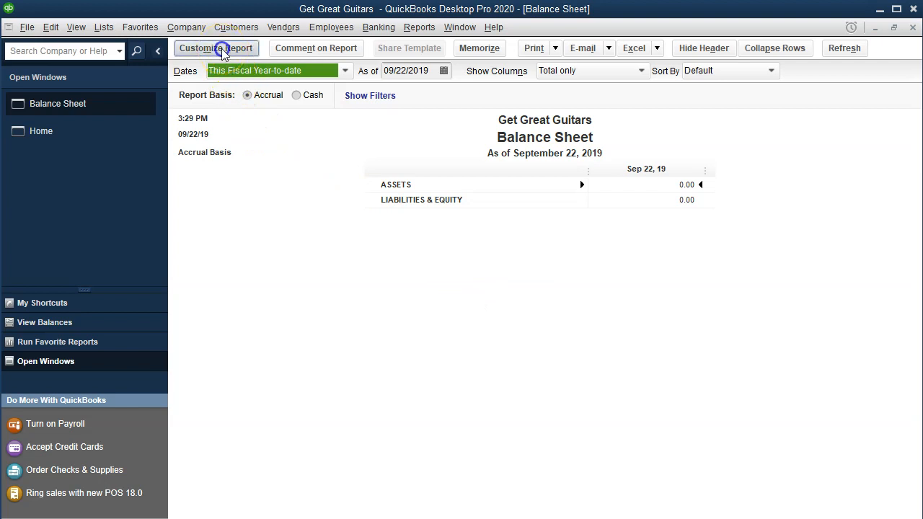
key("Tab")
type("01/01/2020")
key("Tab")
type("12312020")
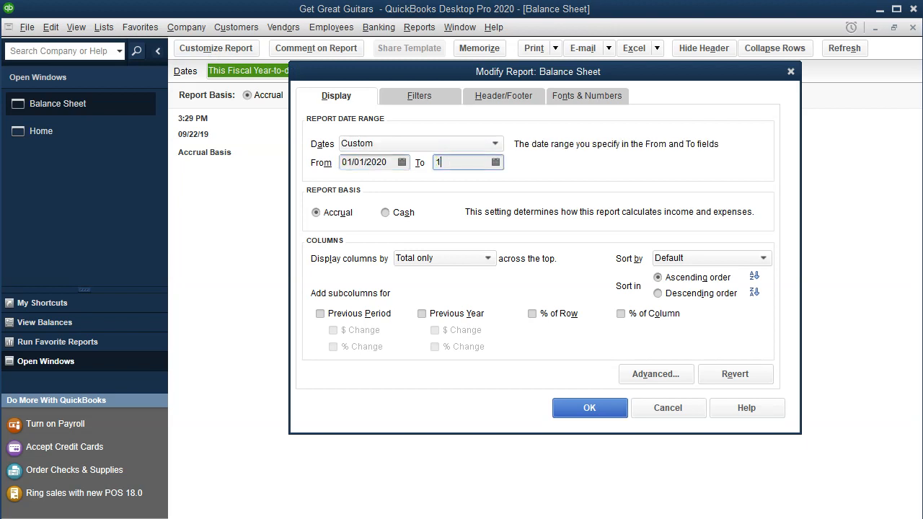
key("Tab")
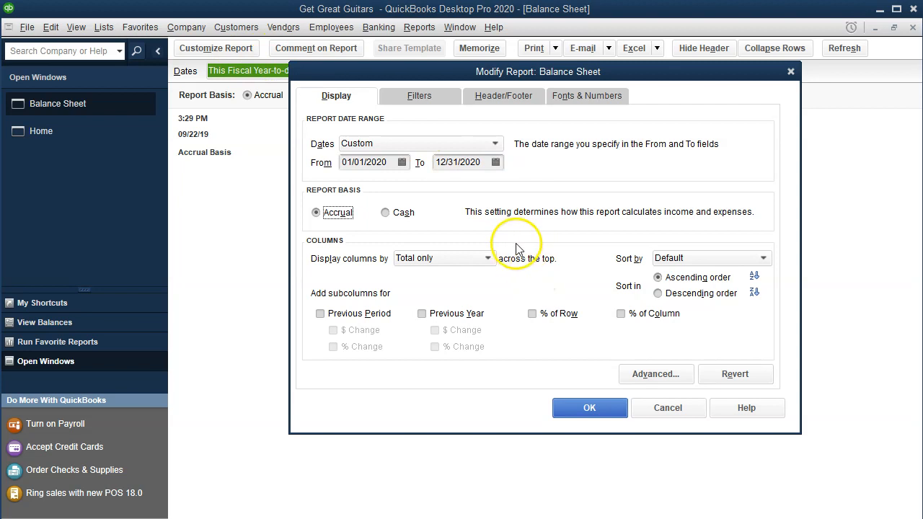
left_click(590, 407)
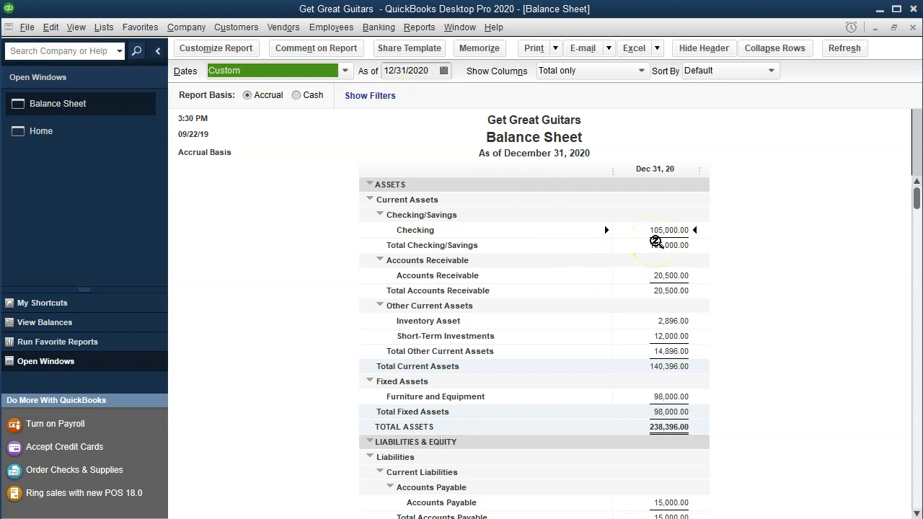
Open the standard Profit & Loss report.
left_click(419, 28)
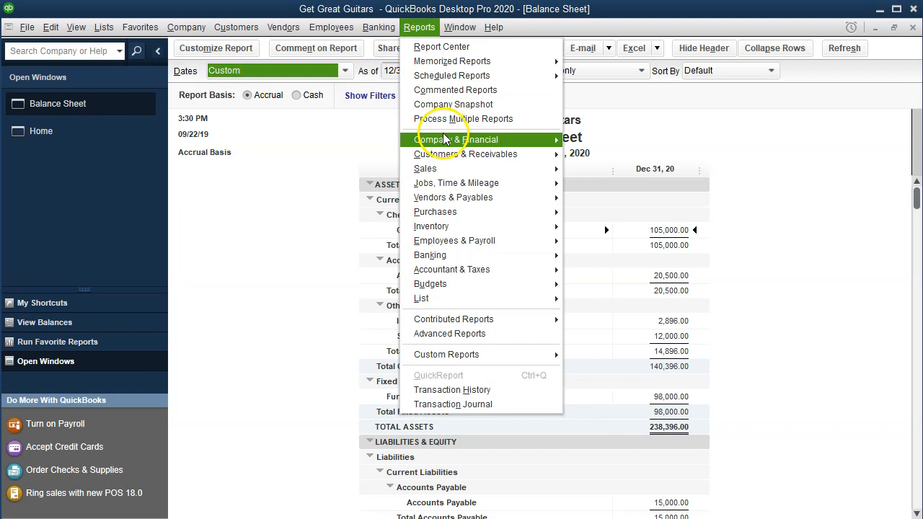
mouse_move(549, 139)
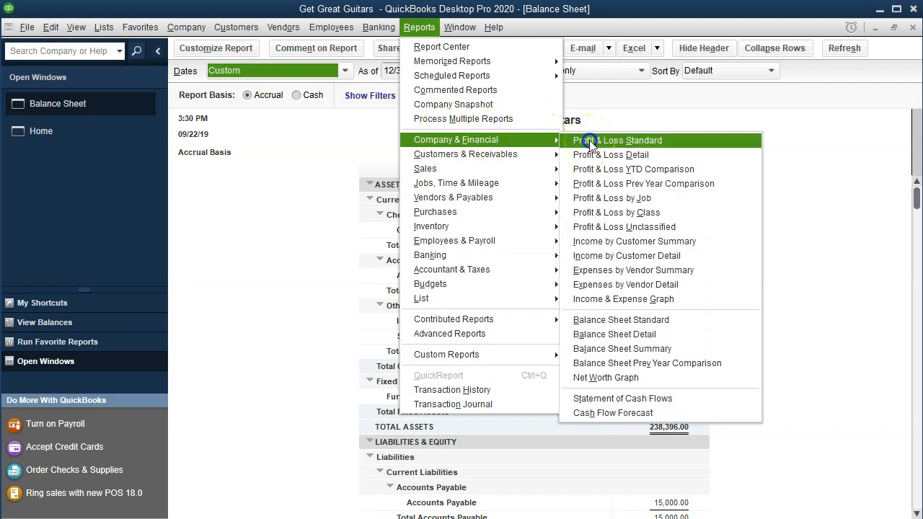
left_click(590, 142)
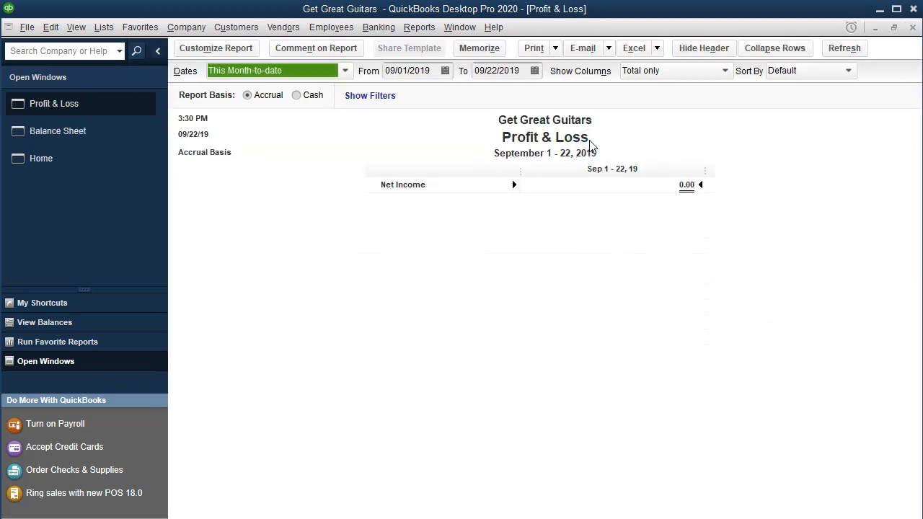
Set the Profit & Loss report's dates from 01/01/2020 to 12/31/2020.
key("Tab")
type("01012020")
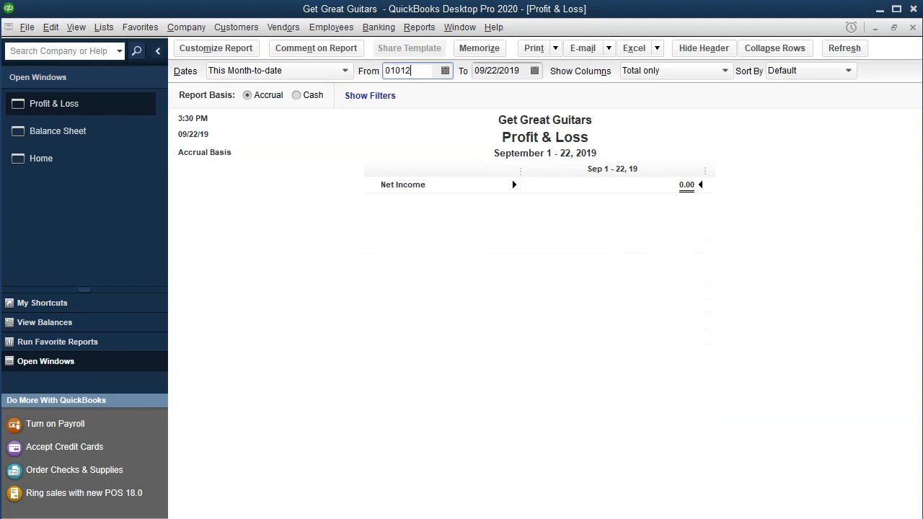
key("Tab")
type("12312020")
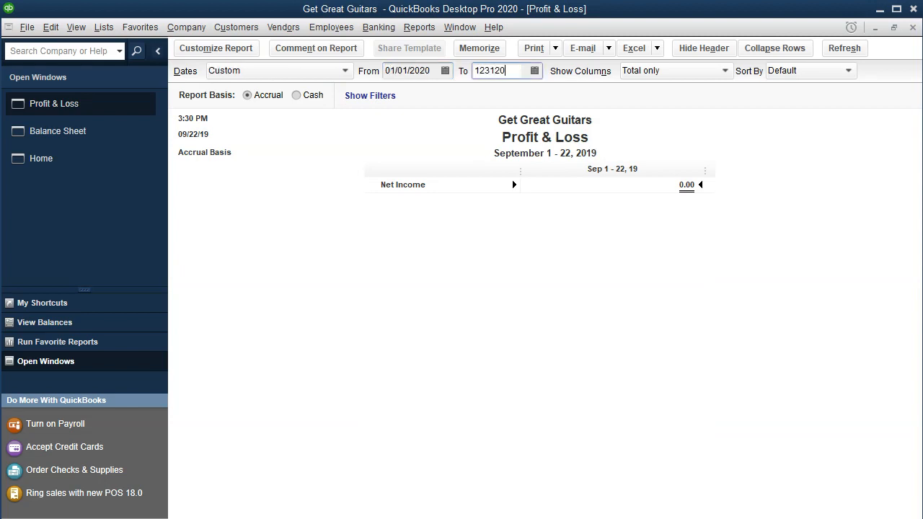
key("Tab")
left_click(593, 229)
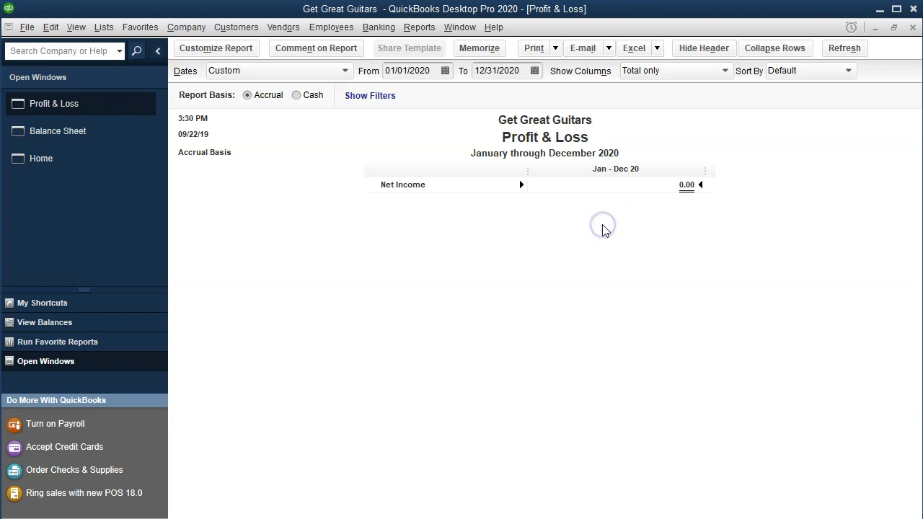
left_click(593, 231)
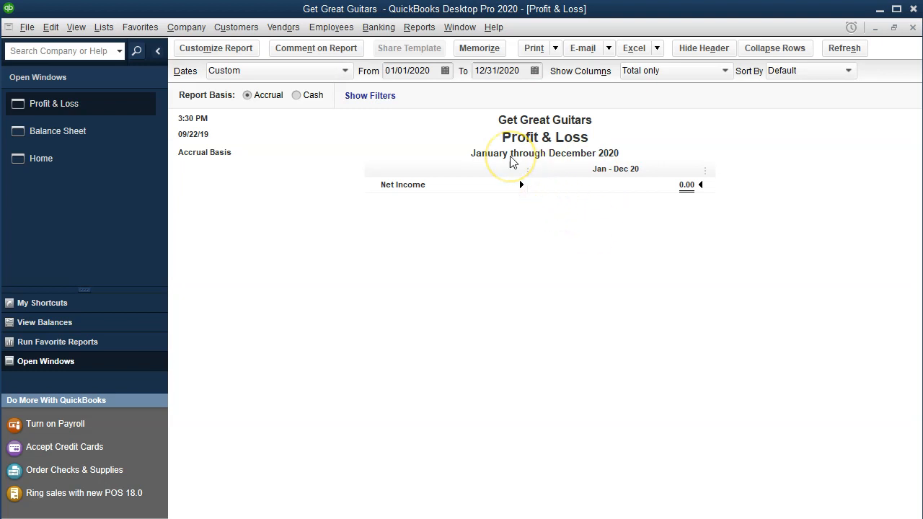
Open the Trial Balance report from the accountant and tax reports.
left_click(429, 31)
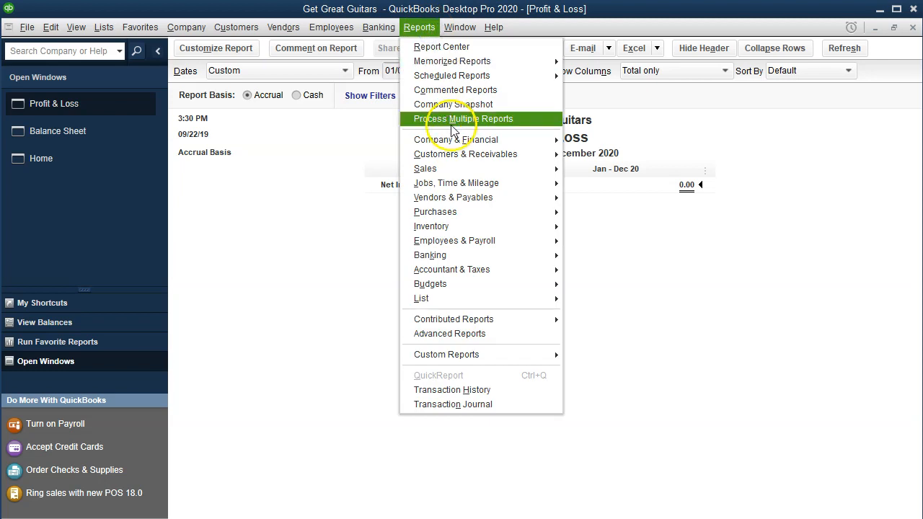
mouse_move(495, 148)
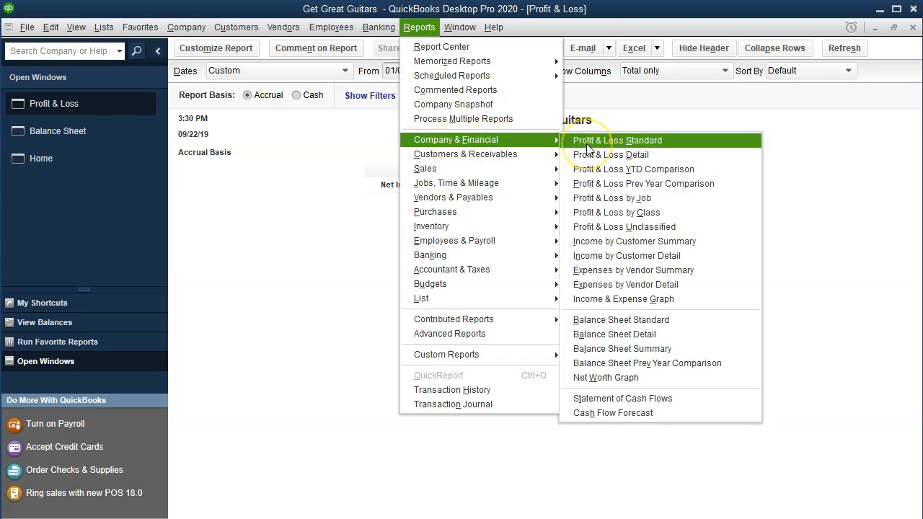
mouse_move(517, 264)
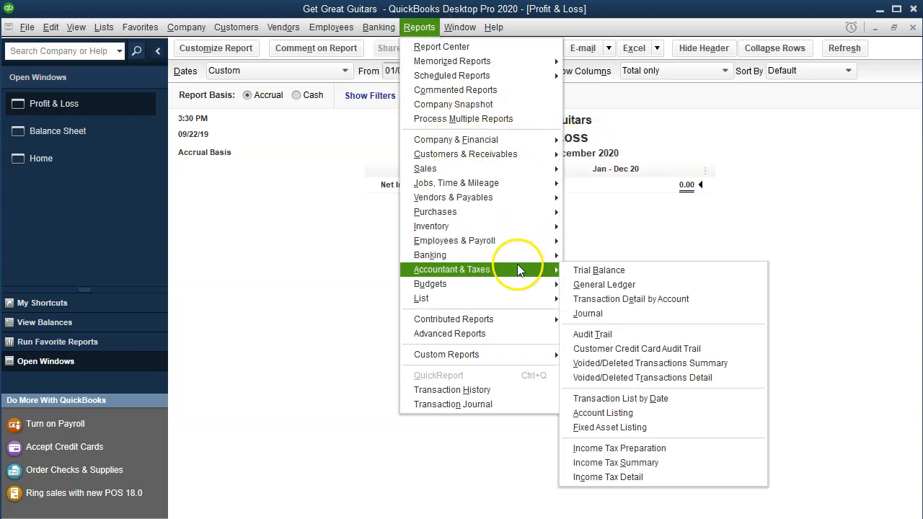
left_click(621, 271)
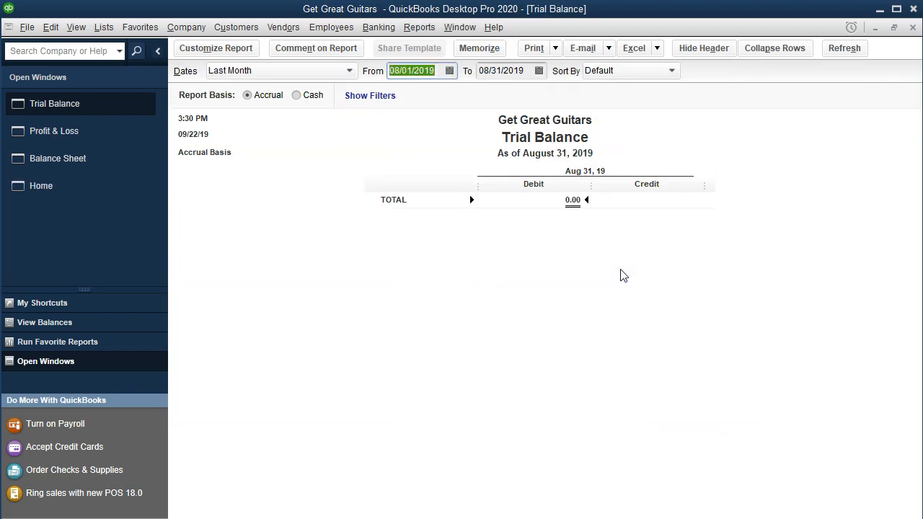
Set the Trial Balance dates from 01/01/2020 to 12/31/2020 and review the account balances.
type("01/01/2020")
key("Tab")
type("12/31/2020")
key("Tab")
left_click(626, 328)
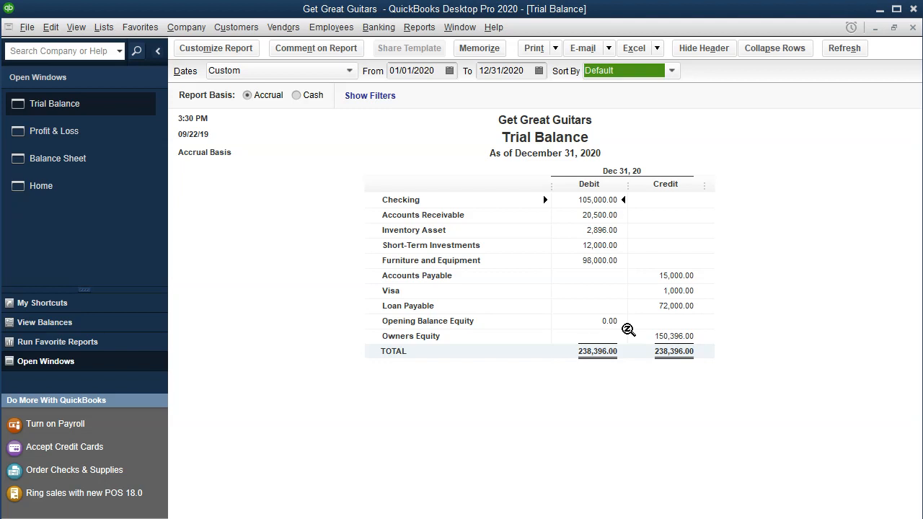
left_click(590, 217)
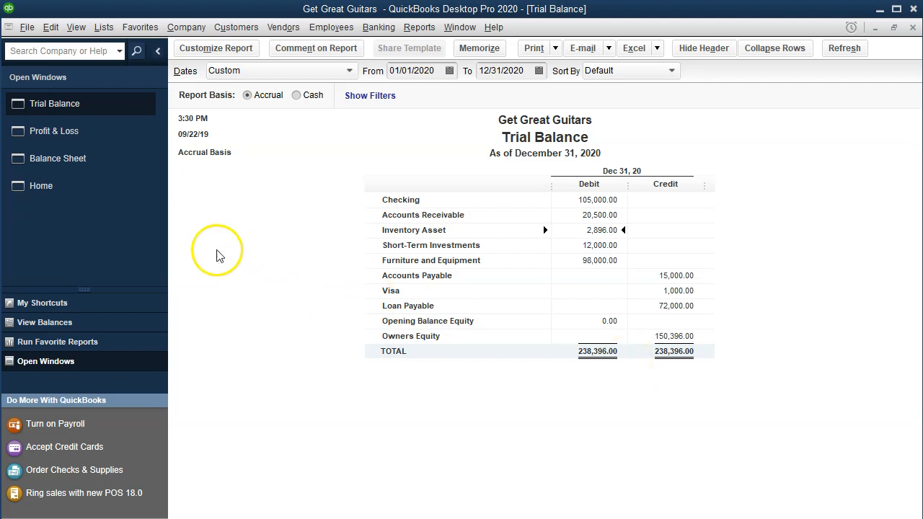
Start a new customer invoice and choose Anderson Guitars as the customer.
left_click(57, 201)
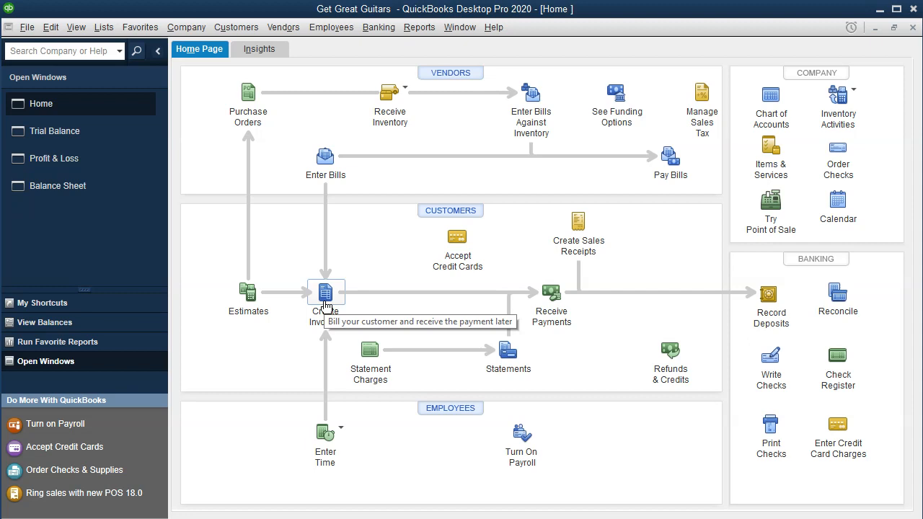
left_click(326, 306)
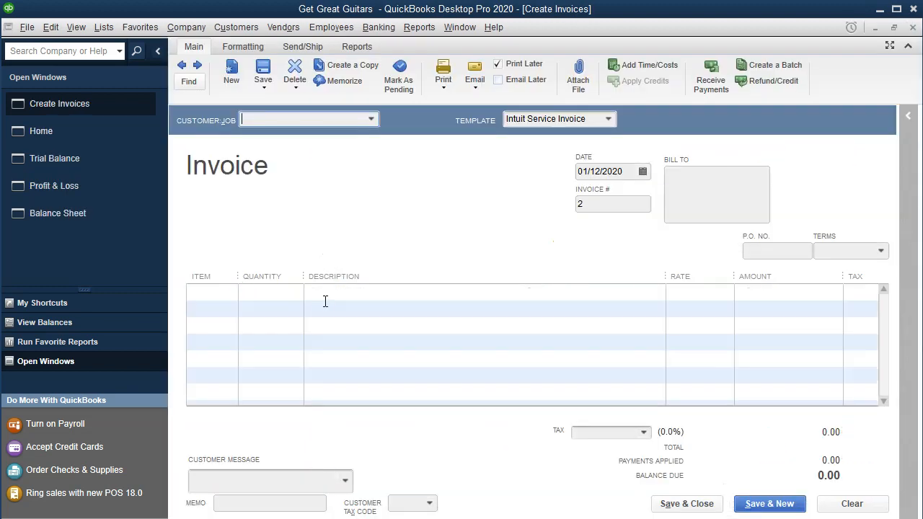
left_click(378, 117)
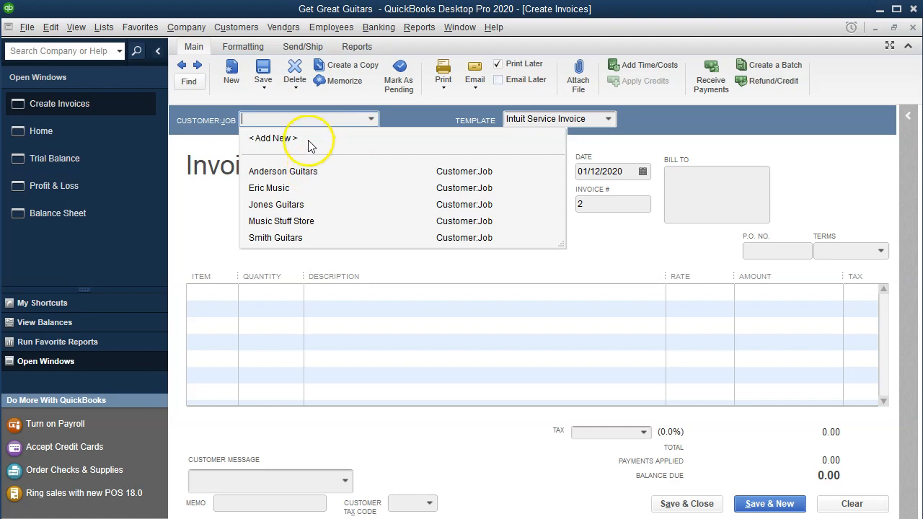
type("Anderson Guitars")
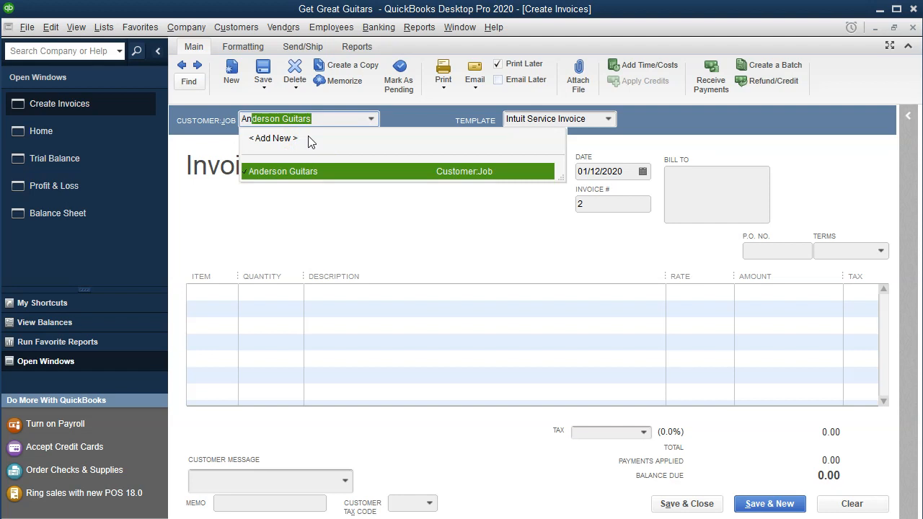
key("Tab")
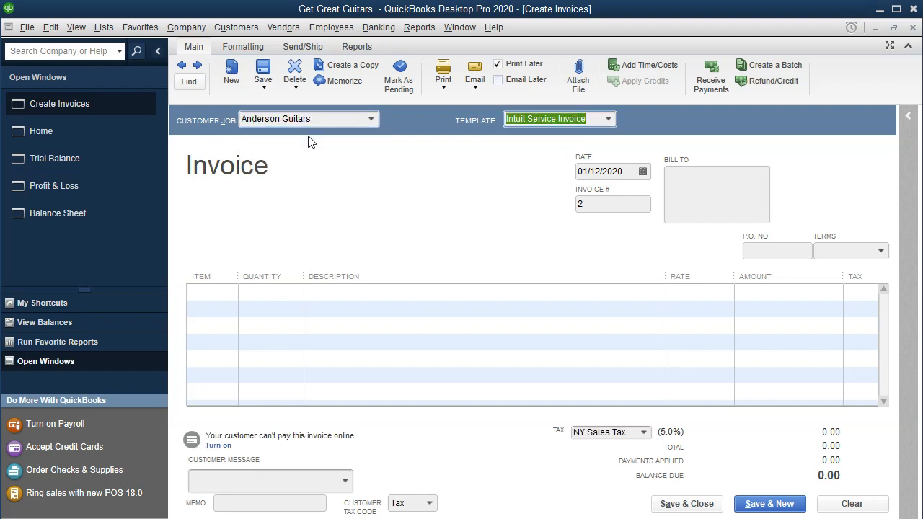
Set the invoice number to 1, keeping the service template and the 01/12/2020 date.
key("Tab")
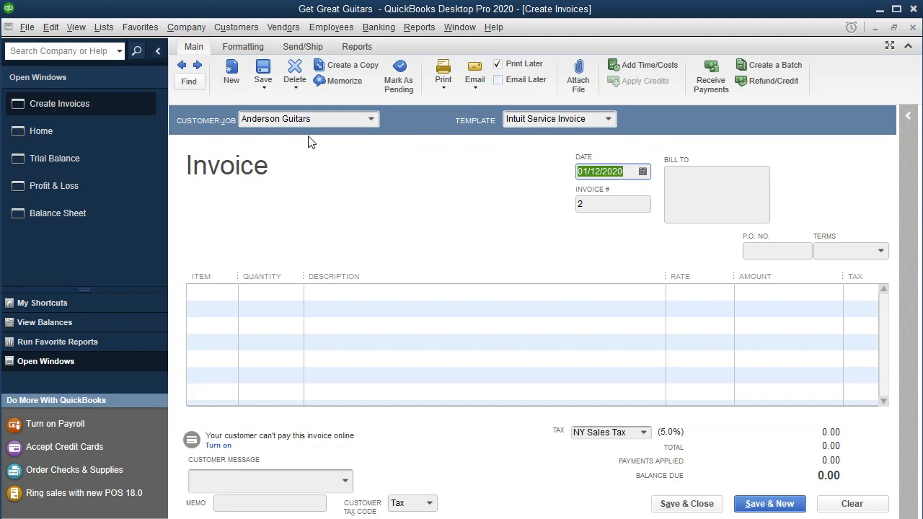
key("Tab")
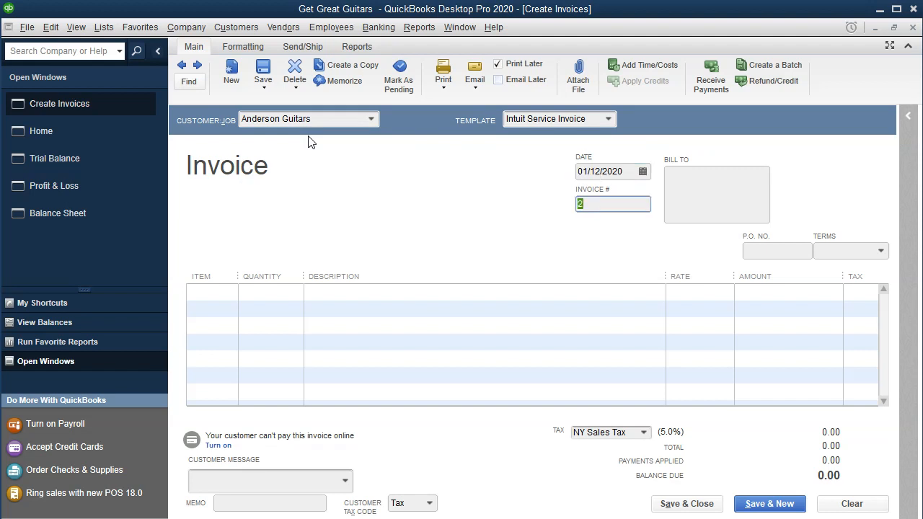
key("Tab")
key("Tab")
key("Tab")
key("Tab")
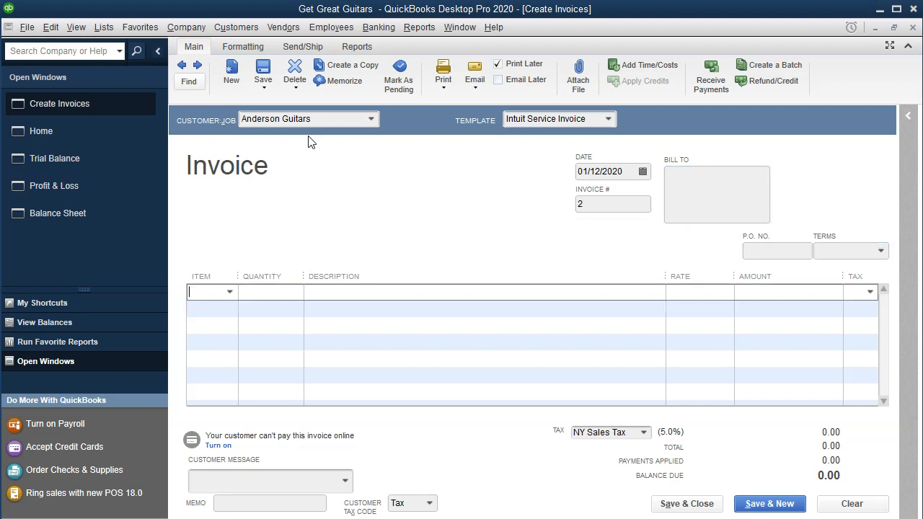
left_click(598, 205)
key("BackSpace")
type("1")
Set the invoice's payment terms to Tet 30 and add it as a new standard term with its default settings.
key("Tab")
key("Tab")
key("Tab")
type("Tet 30")
key("Tab")
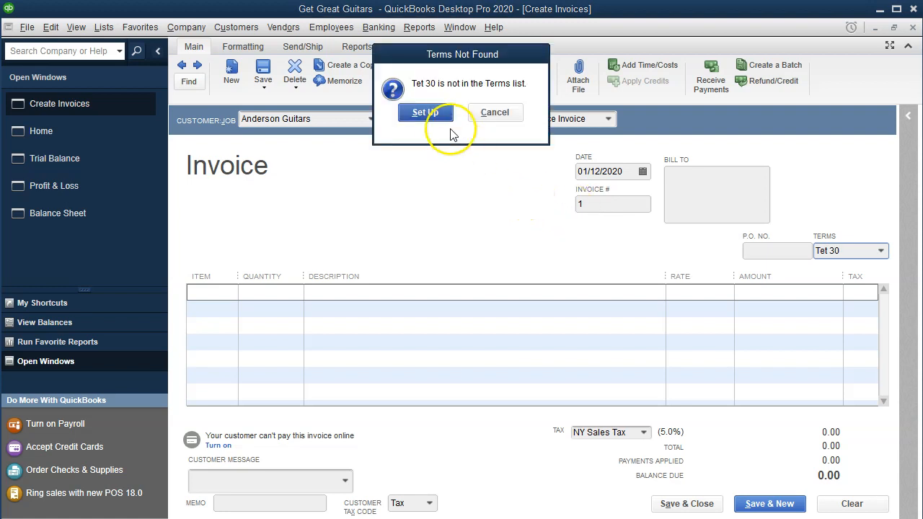
left_click(431, 113)
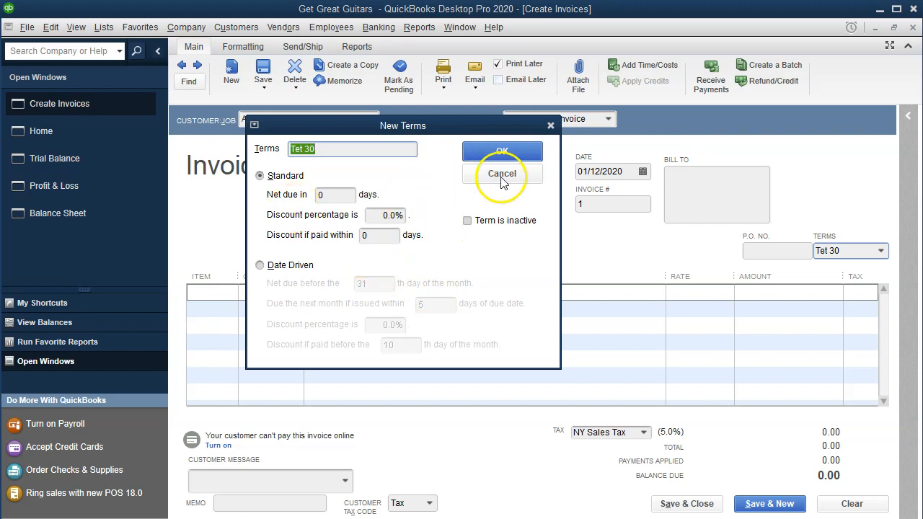
left_click(487, 160)
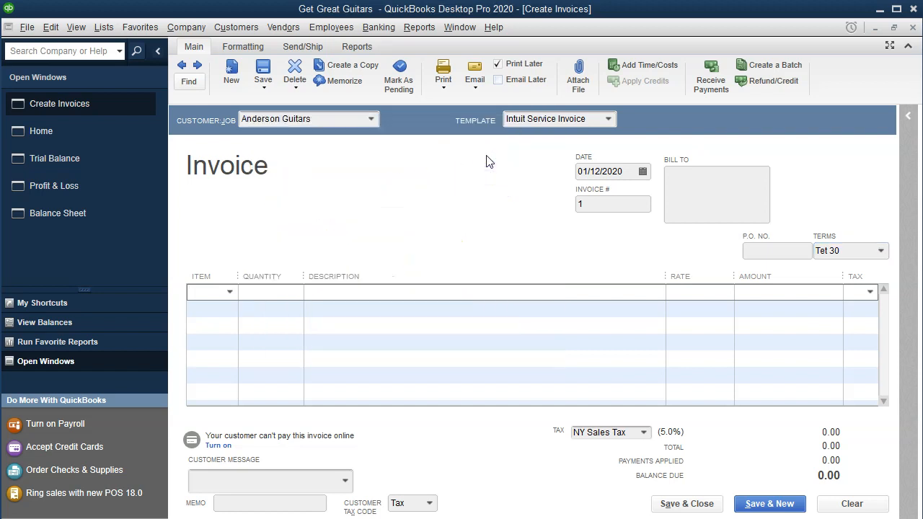
Add the SSB (Steinberger Solid Body) item to the first invoice line with a quantity of 1.
left_click(231, 292)
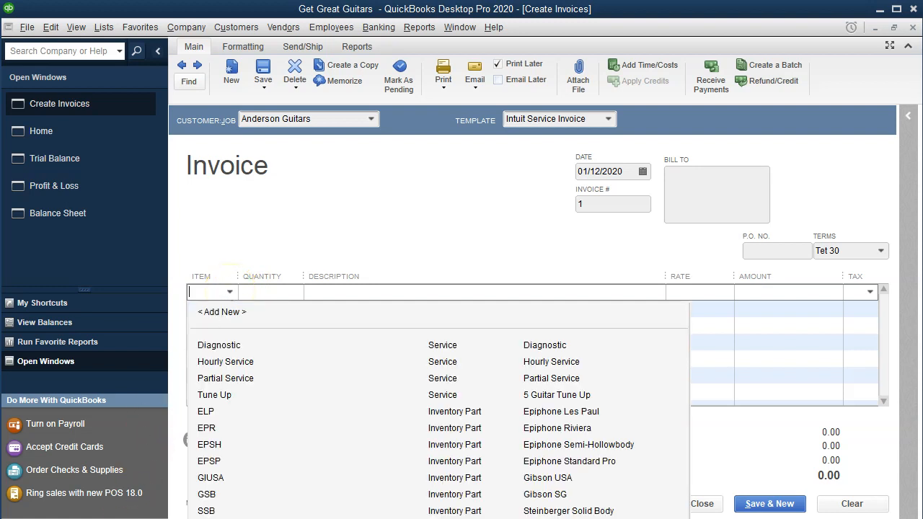
left_click(230, 292)
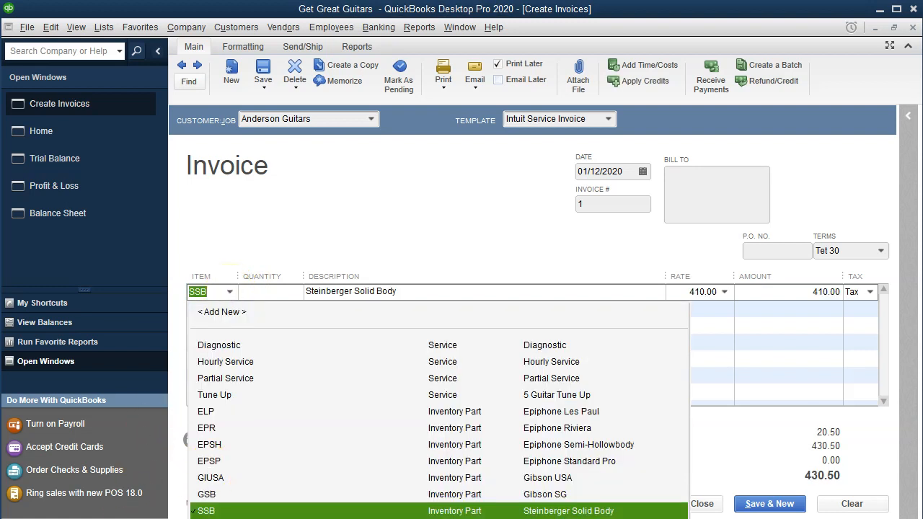
left_click(215, 290)
key("BackSpace")
key("BackSpace")
key("BackSpace")
type("S")
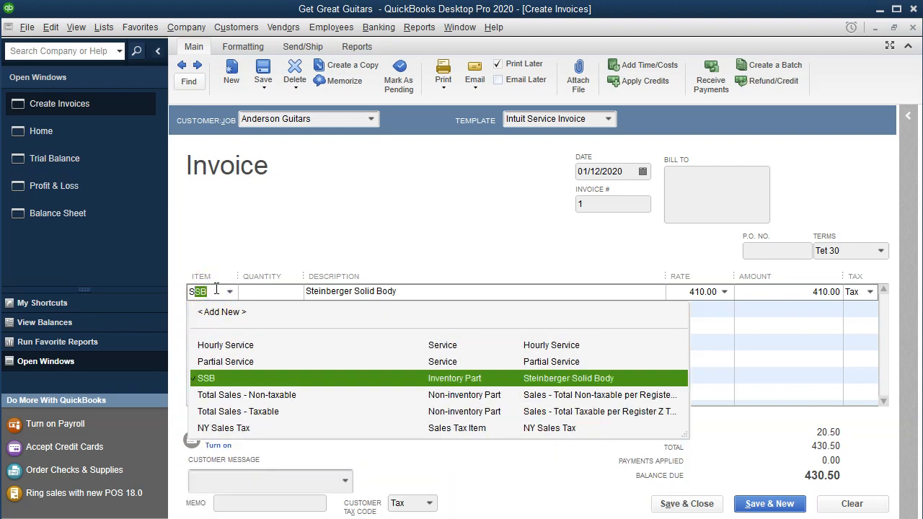
key("Tab")
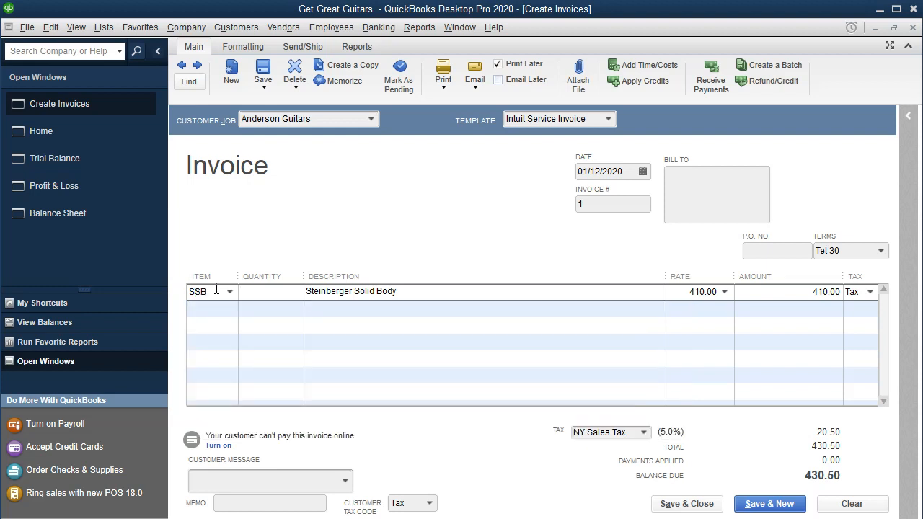
type("1")
key("Tab")
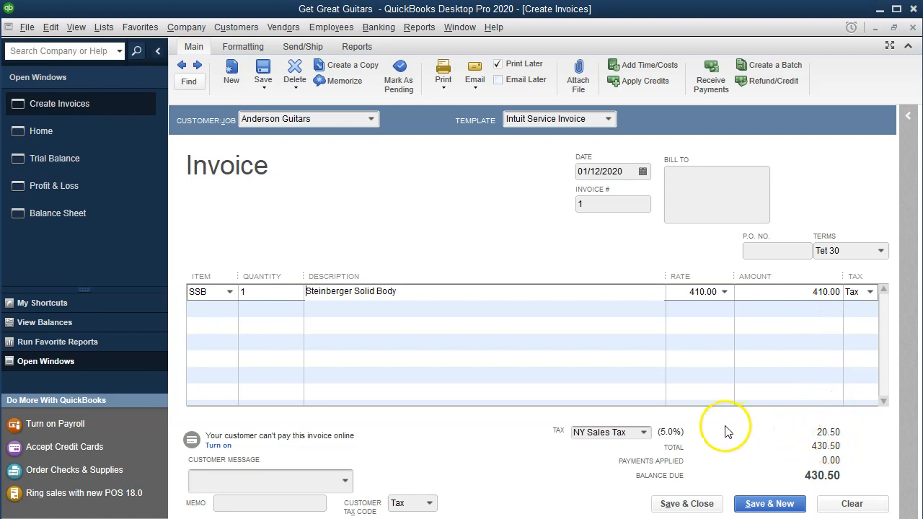
Turn off Print Later for the invoice and check its email options.
left_click(644, 433)
left_click(644, 433)
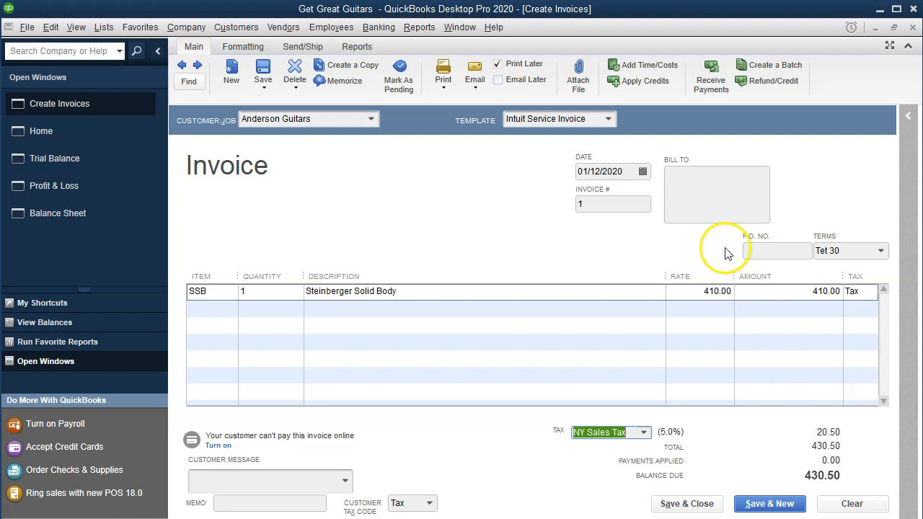
left_click(497, 66)
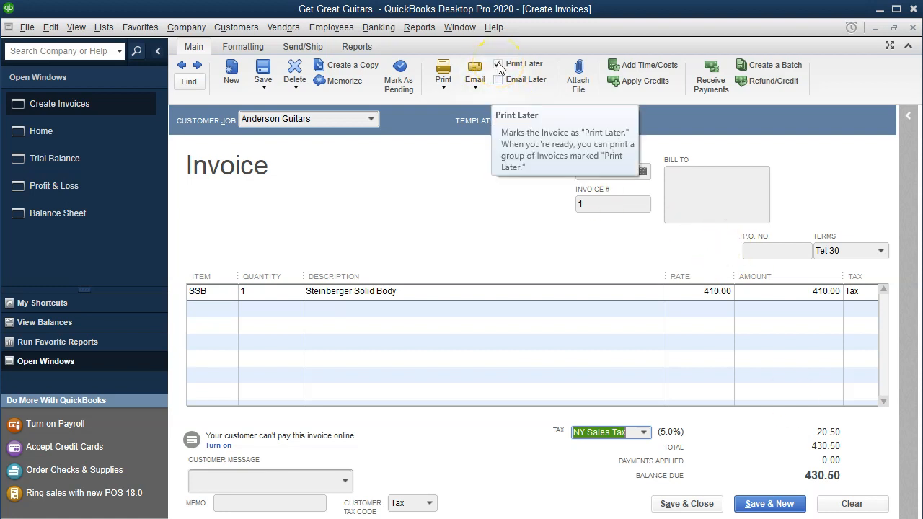
left_click(498, 66)
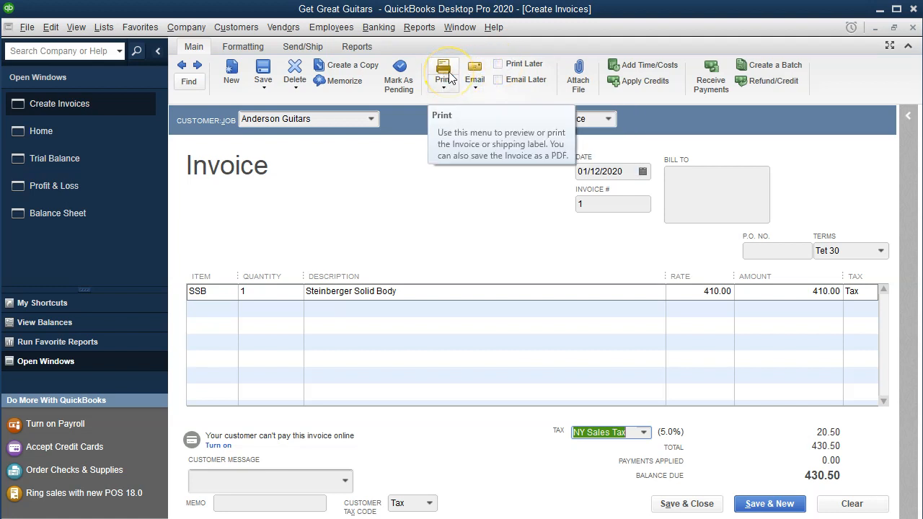
left_click(475, 88)
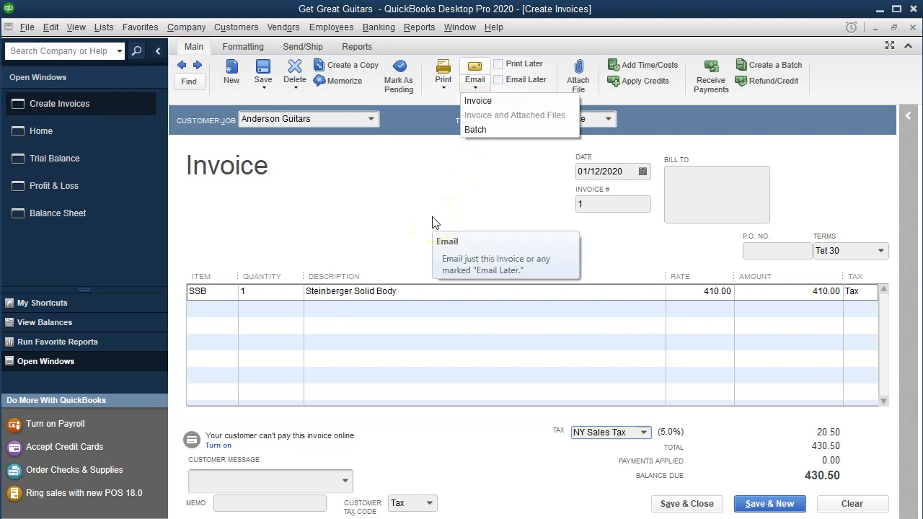
left_click(416, 202)
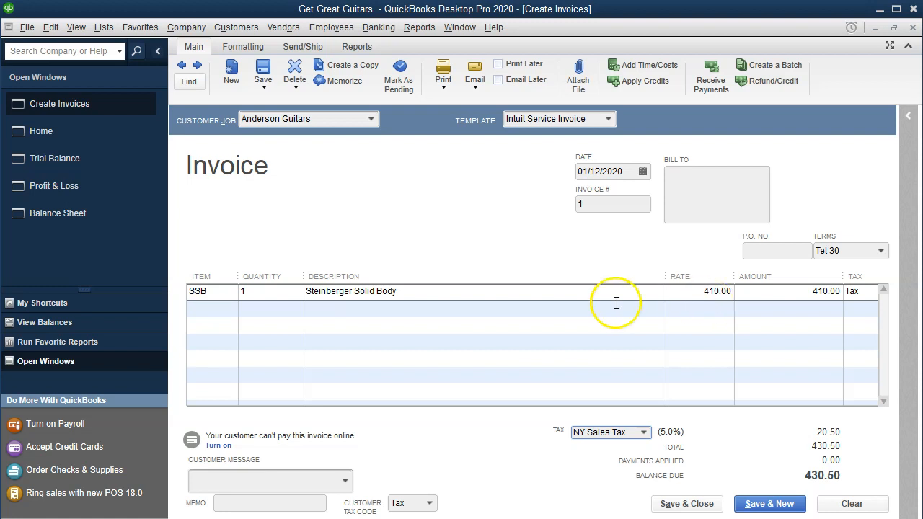
Open the SSB item's record from the Item List and review its cost, sales price, accounts and quantity on hand.
left_click(101, 28)
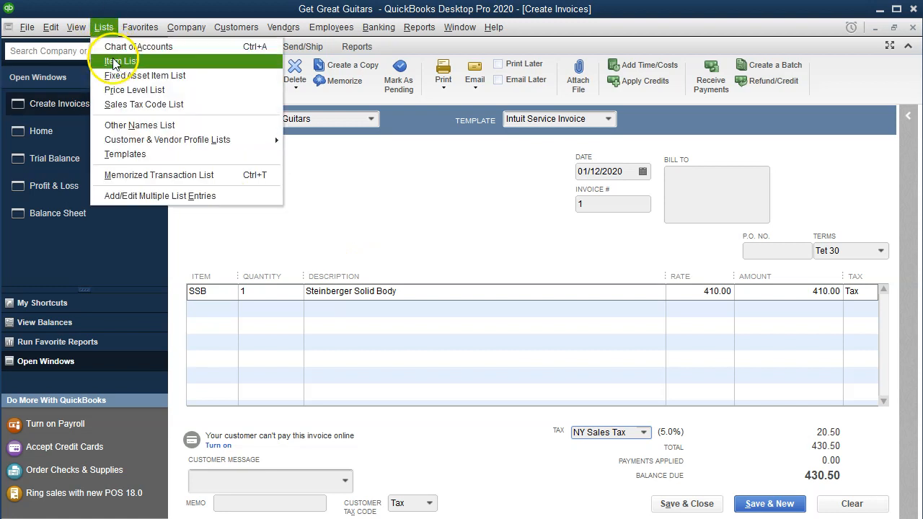
left_click(113, 61)
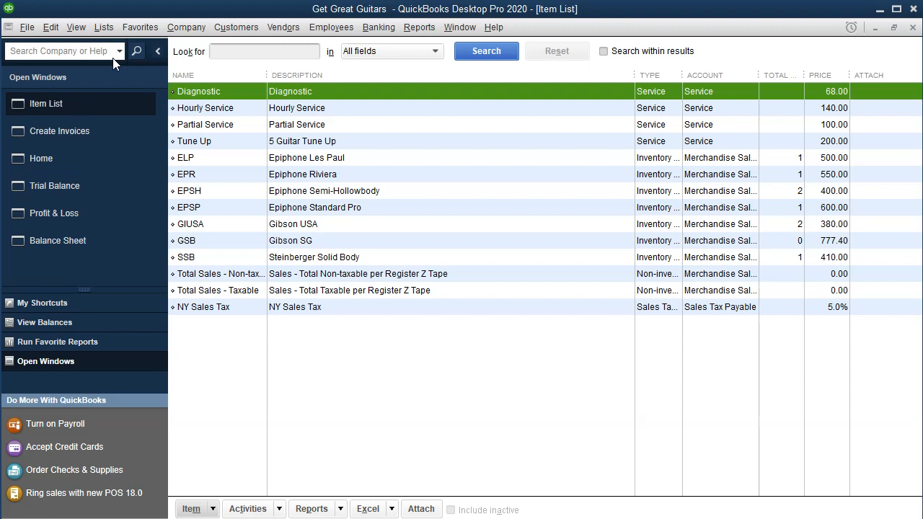
left_click(233, 259)
double_click(232, 256)
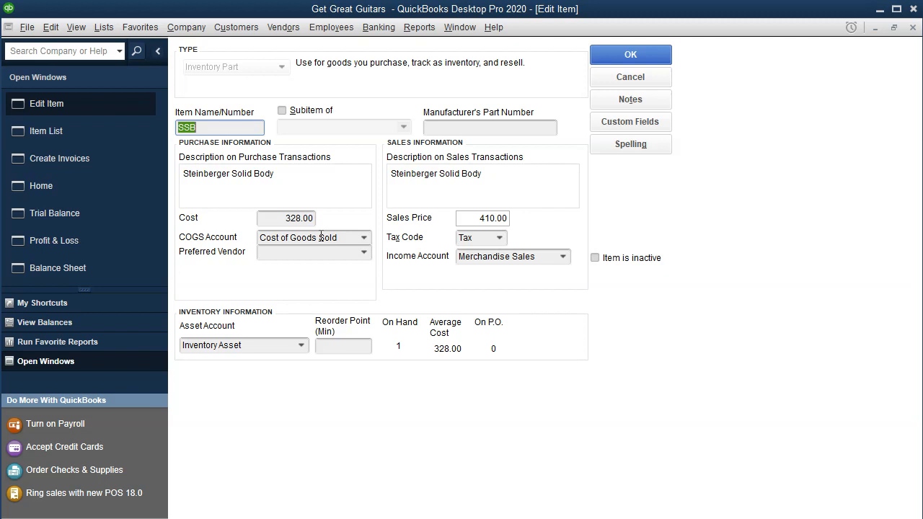
left_click(913, 29)
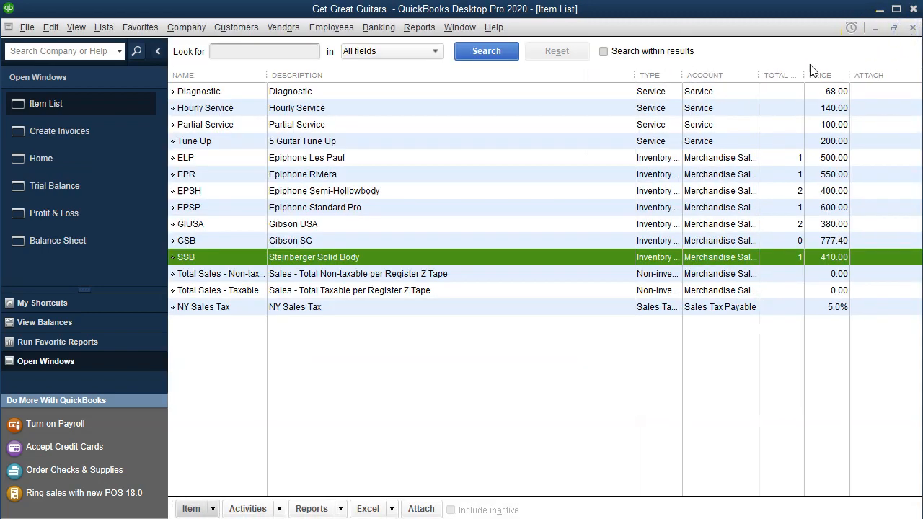
Save and close the Anderson Guitars invoice, making the changed terms permanent for the customer.
left_click(68, 133)
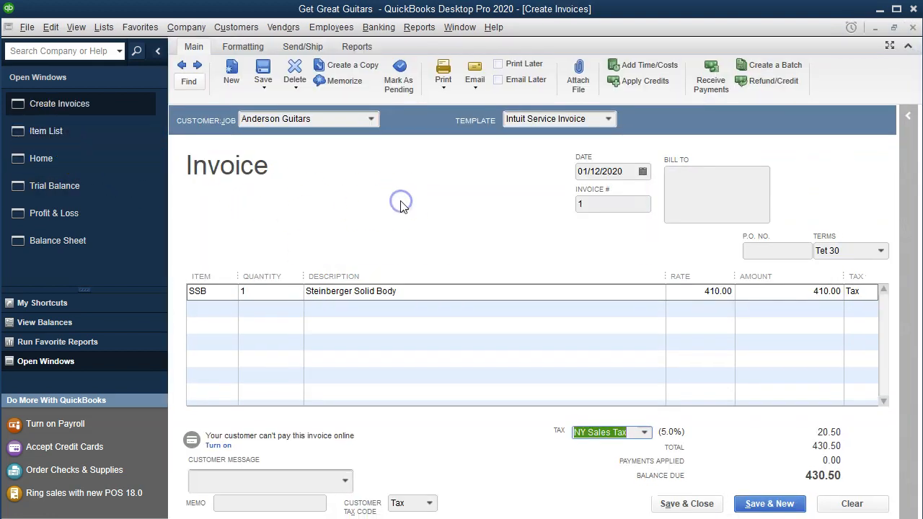
left_click(664, 504)
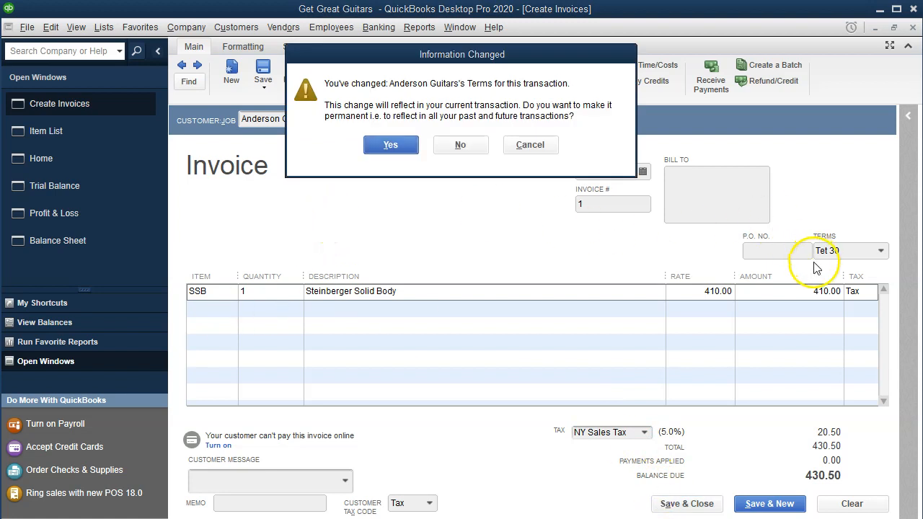
left_click(390, 145)
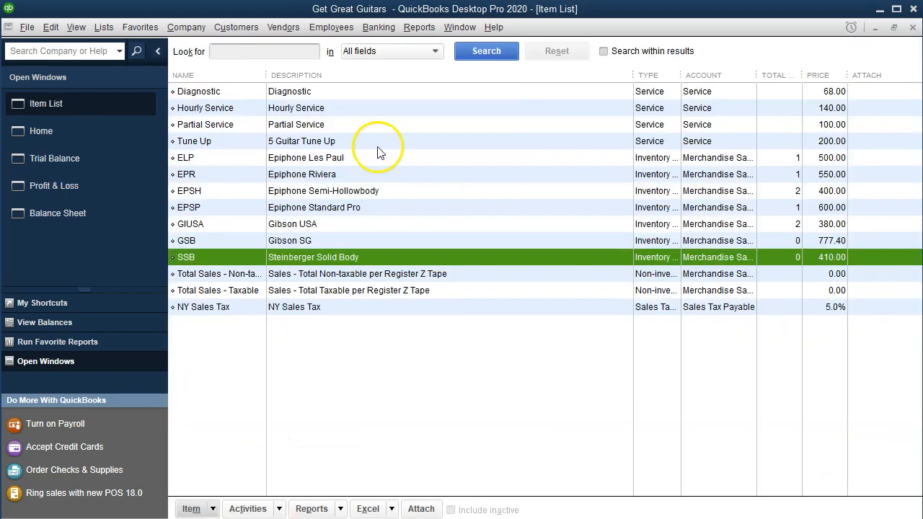
Trace the Balance Sheet's Accounts Receivable balance to the Anderson Guitars invoice, and return to the Balance Sheet.
left_click(912, 27)
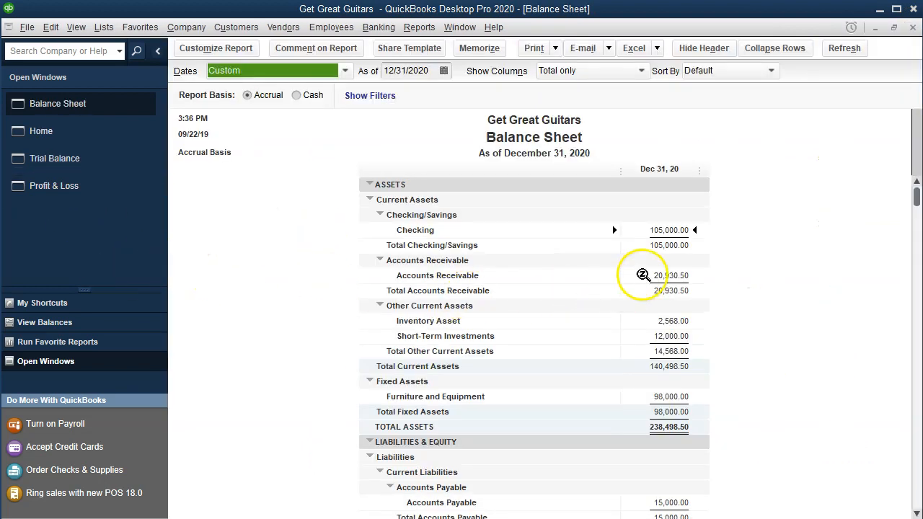
left_click(653, 276)
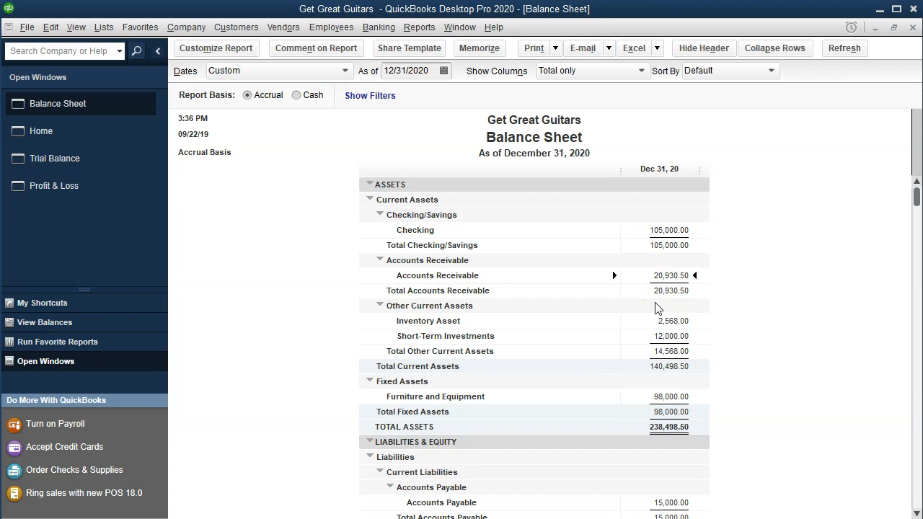
double_click(663, 276)
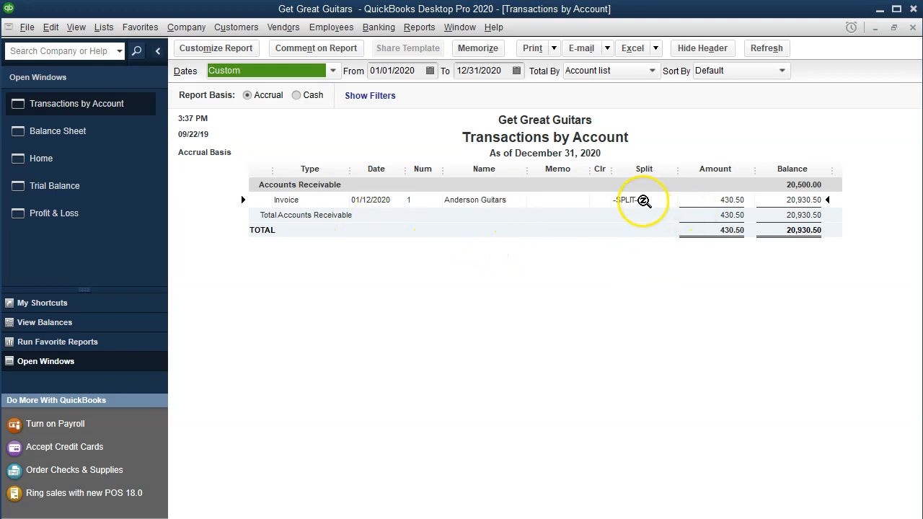
left_click(643, 201)
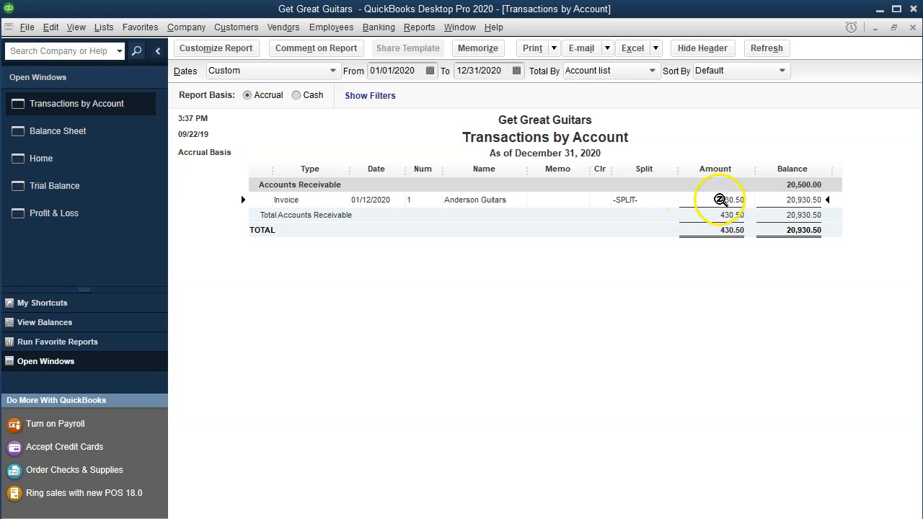
double_click(724, 202)
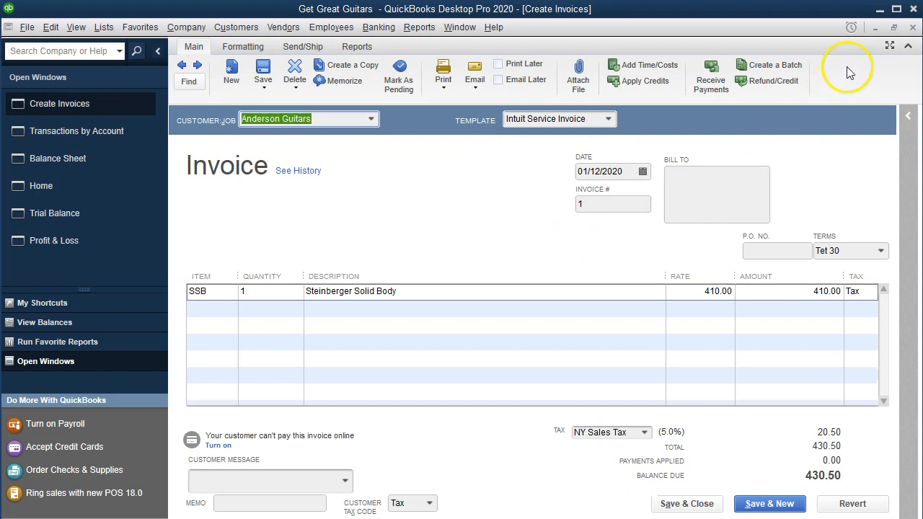
left_click(912, 28)
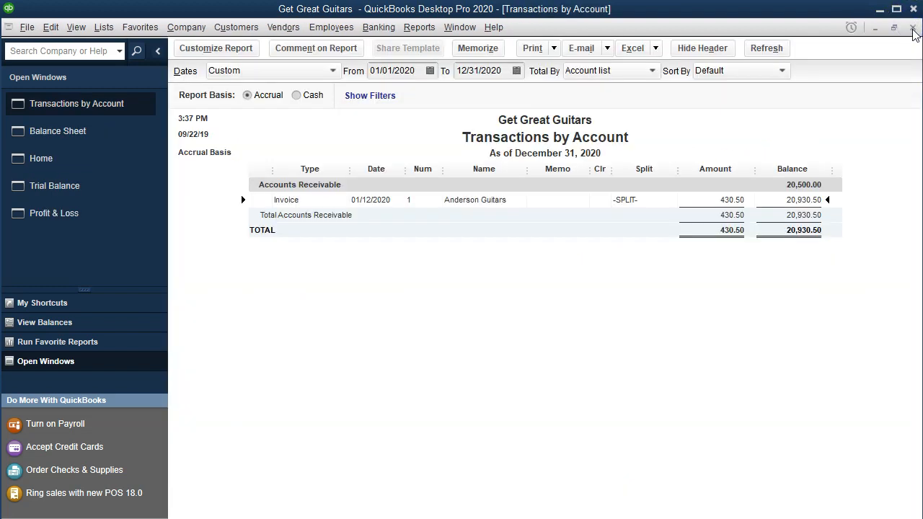
left_click(913, 27)
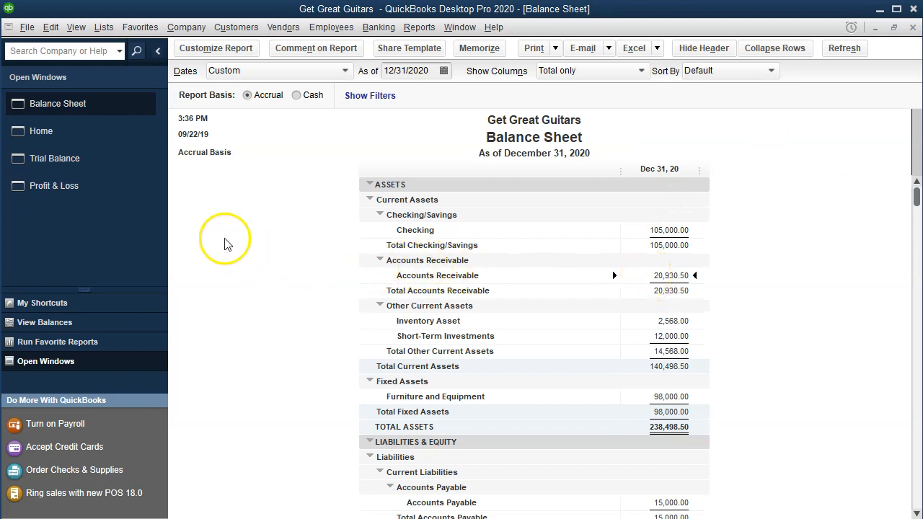
Trace the Profit & Loss report's Merchandise Sales amount to the Anderson Guitars invoice, and return to the Profit & Loss.
left_click(75, 193)
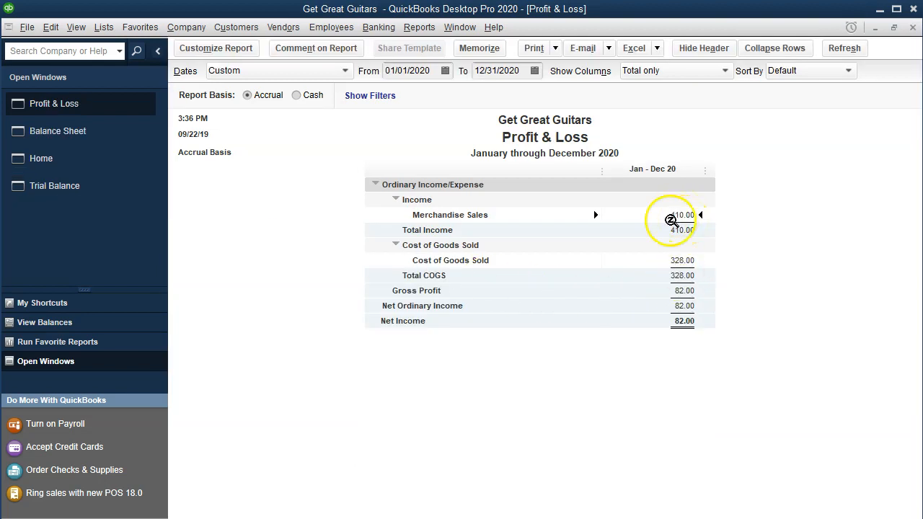
double_click(682, 215)
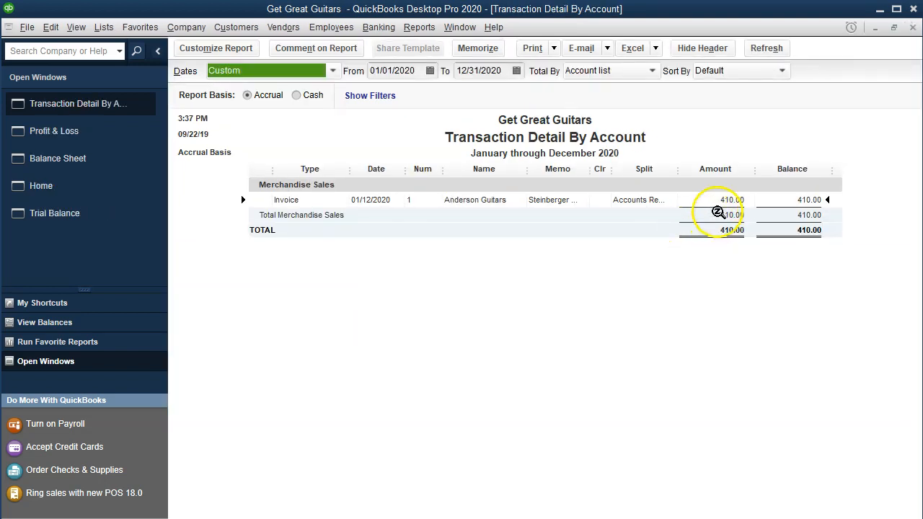
double_click(725, 200)
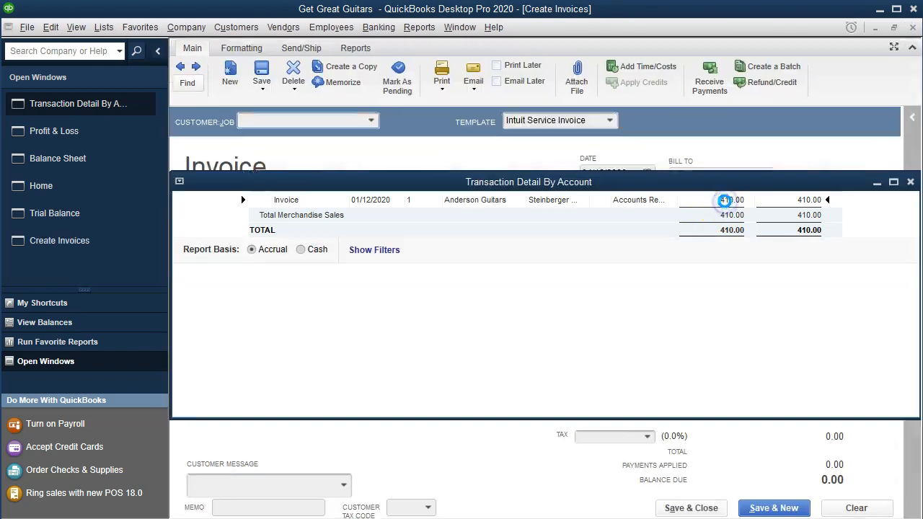
left_click(913, 27)
left_click(913, 28)
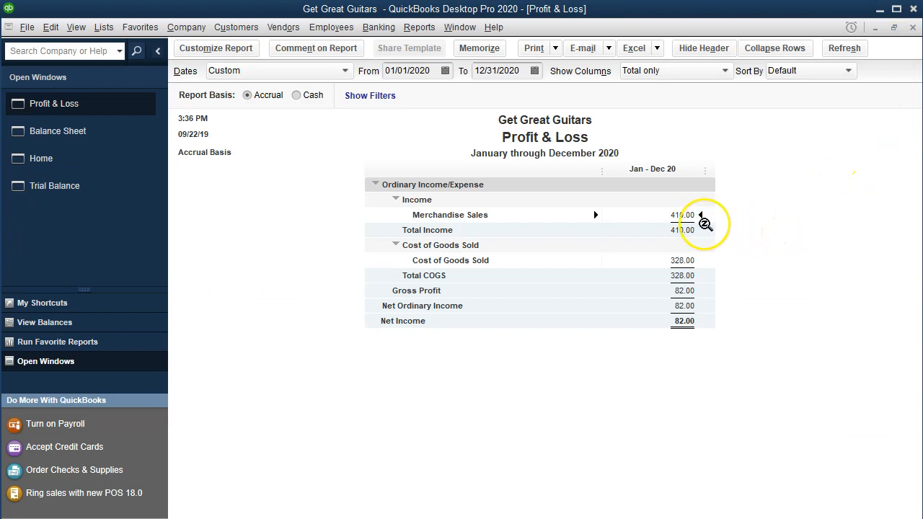
Review the transactions behind the Balance Sheet's Accounts Receivable, and check Sales Tax Payable under Other Current Liabilities.
left_click(40, 131)
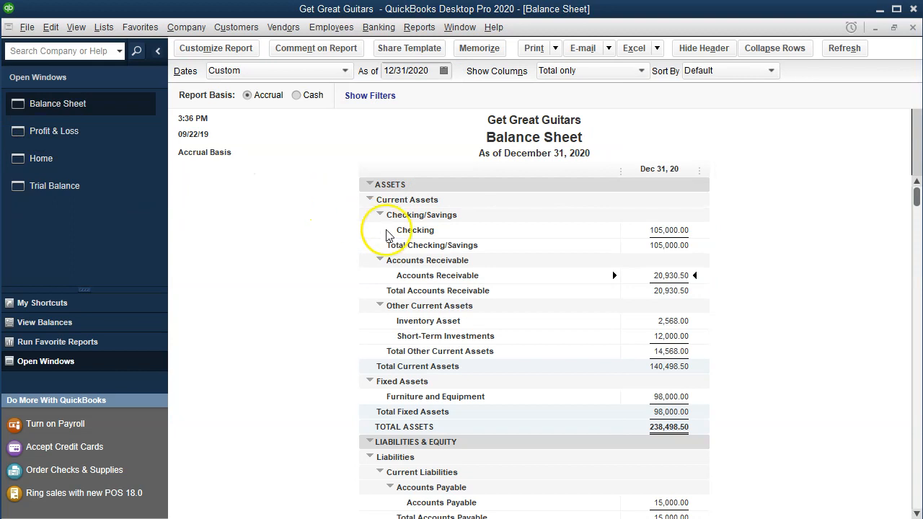
double_click(664, 275)
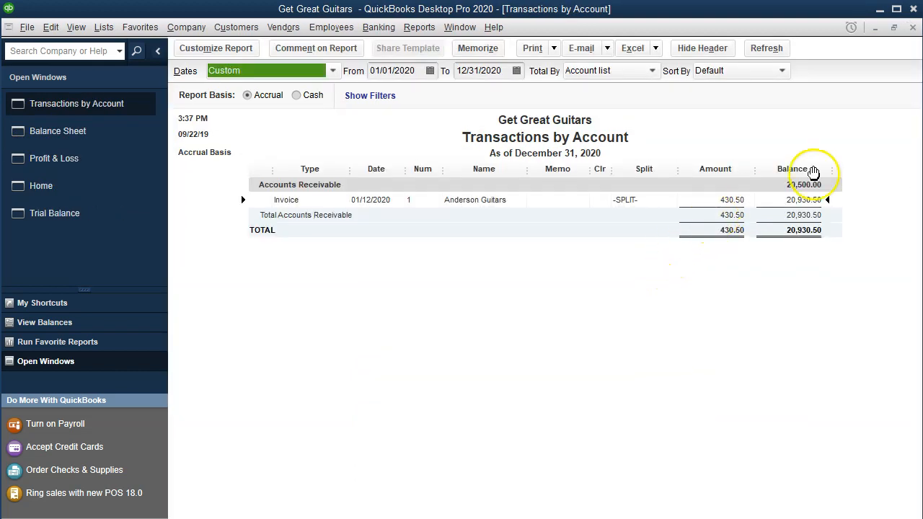
left_click(912, 29)
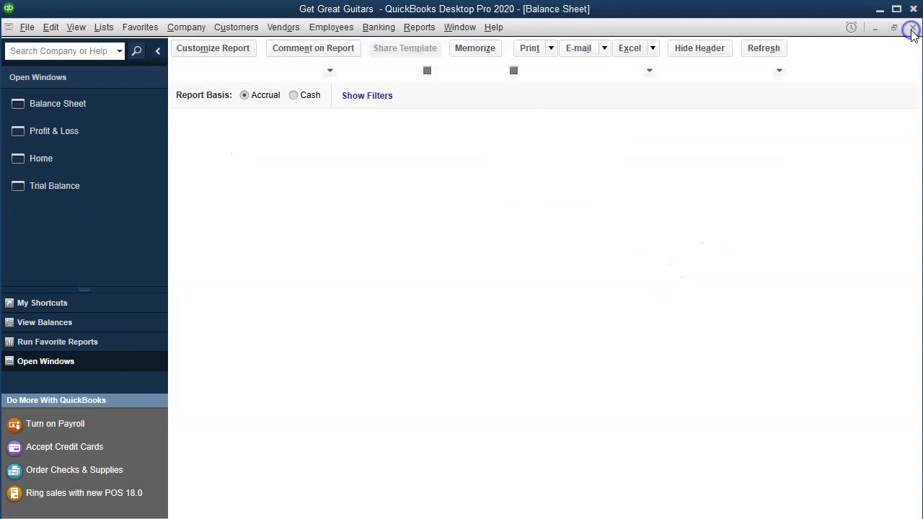
scroll(777, 367, "down", 1)
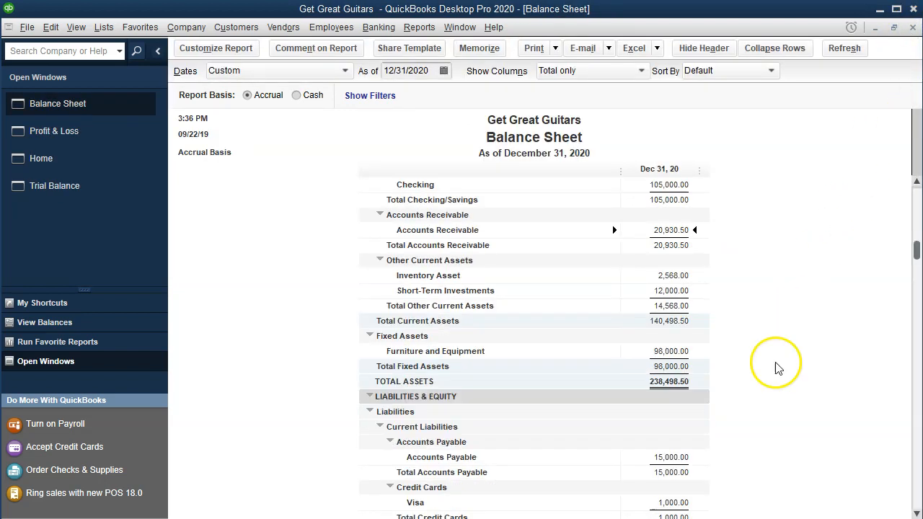
scroll(778, 362, "down", 1)
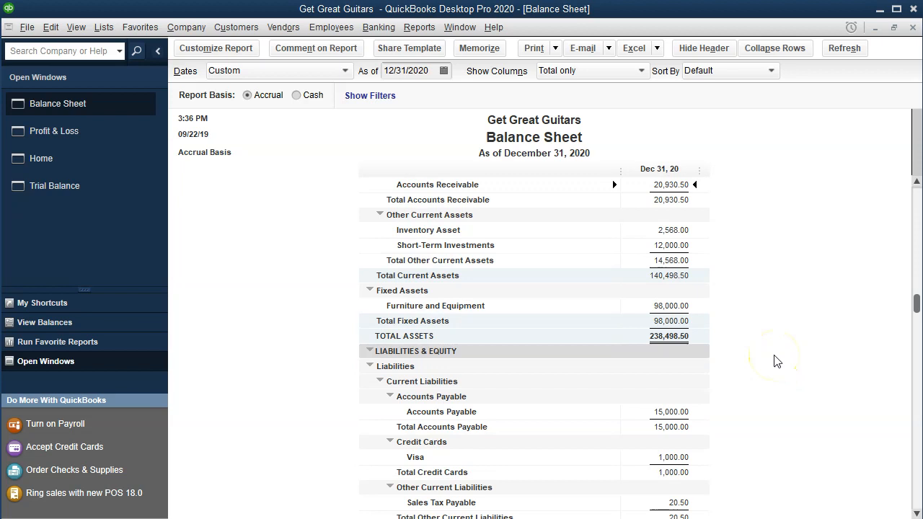
scroll(778, 362, "down", 1)
left_click(657, 457)
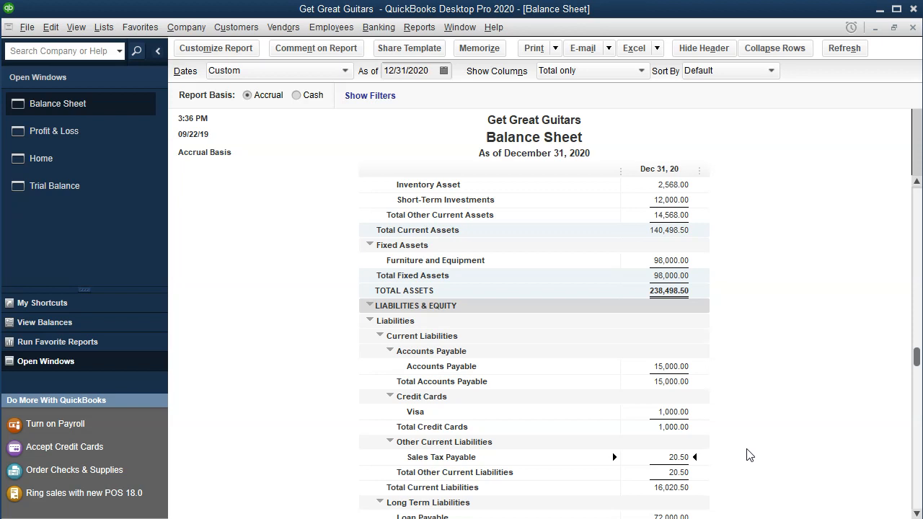
Trace the Balance Sheet's Inventory Asset balance to the Anderson Guitars invoice, and return to the Balance Sheet.
scroll(748, 490, "up", 2)
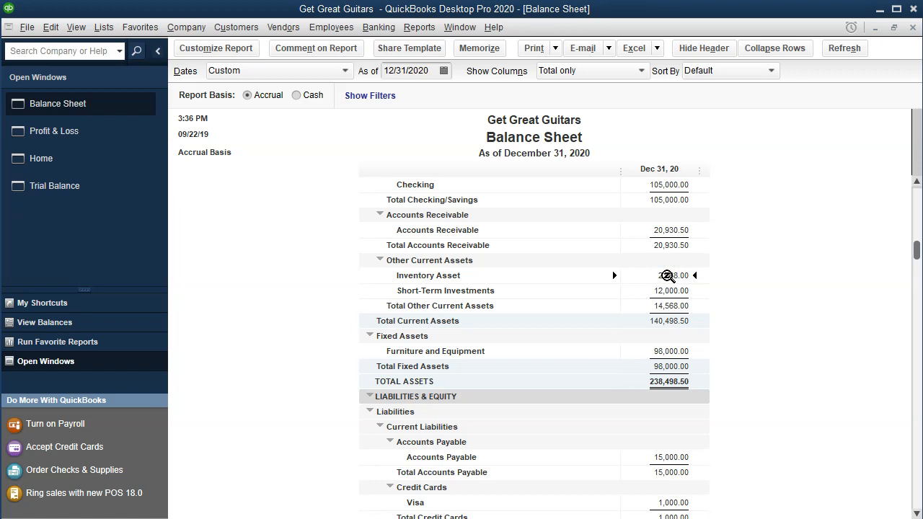
double_click(667, 275)
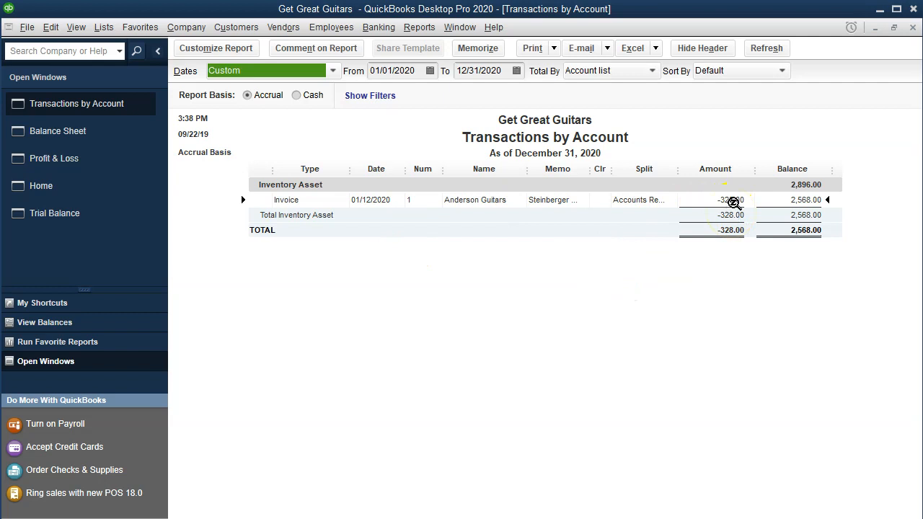
double_click(733, 200)
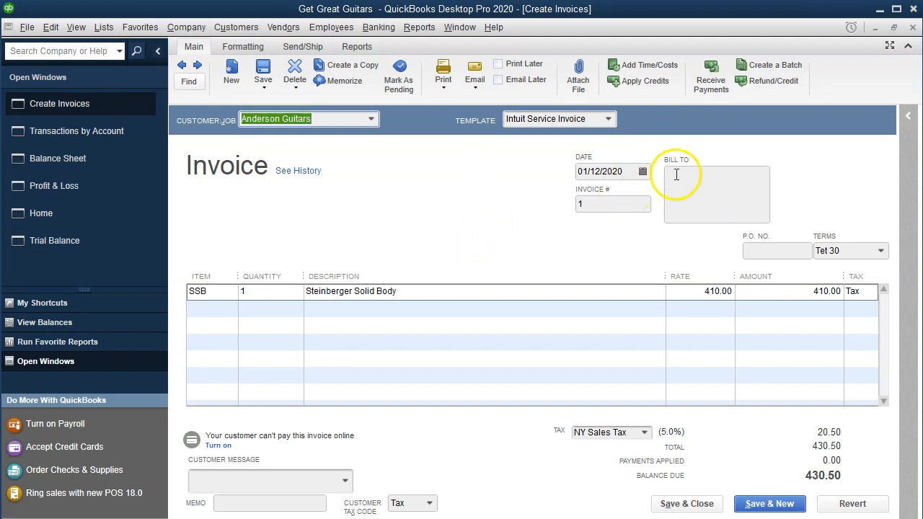
left_click(912, 28)
left_click(913, 28)
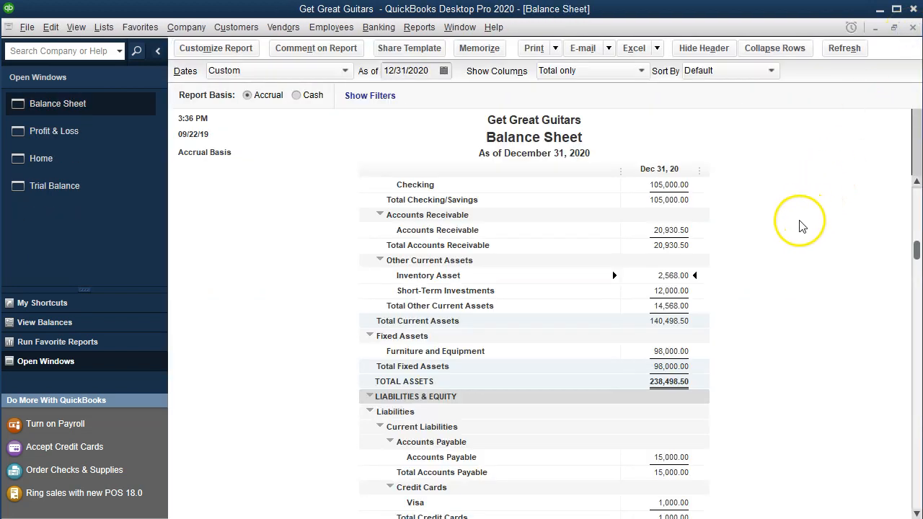
Trace the Profit & Loss report's Cost of Goods Sold to the Anderson Guitars invoice, and return to the Profit & Loss.
left_click(100, 140)
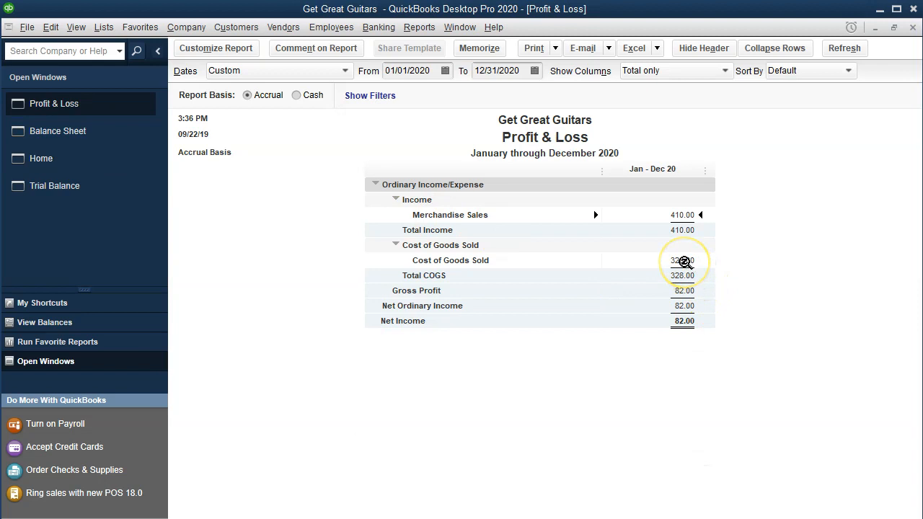
double_click(684, 261)
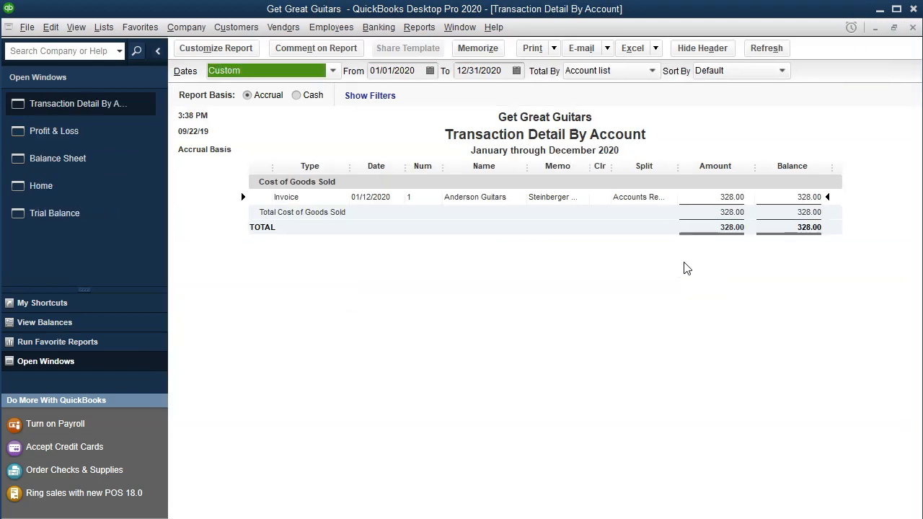
double_click(725, 200)
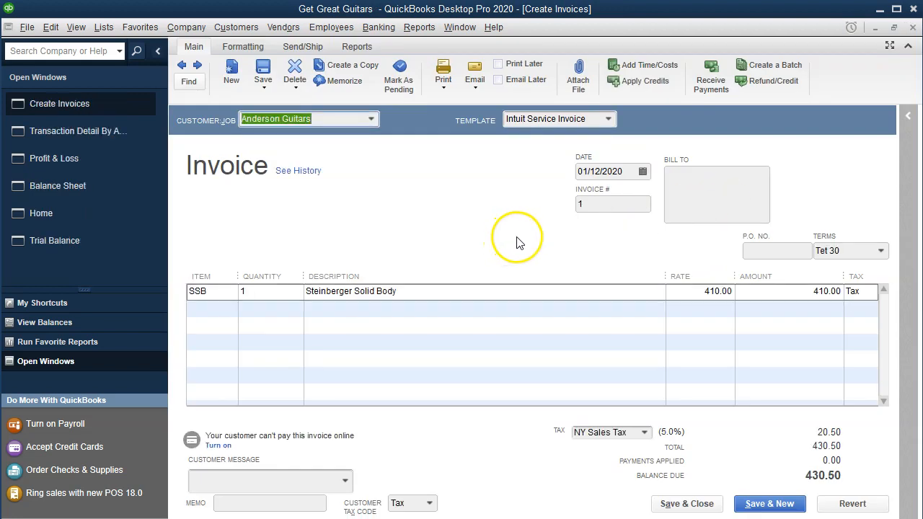
left_click(913, 28)
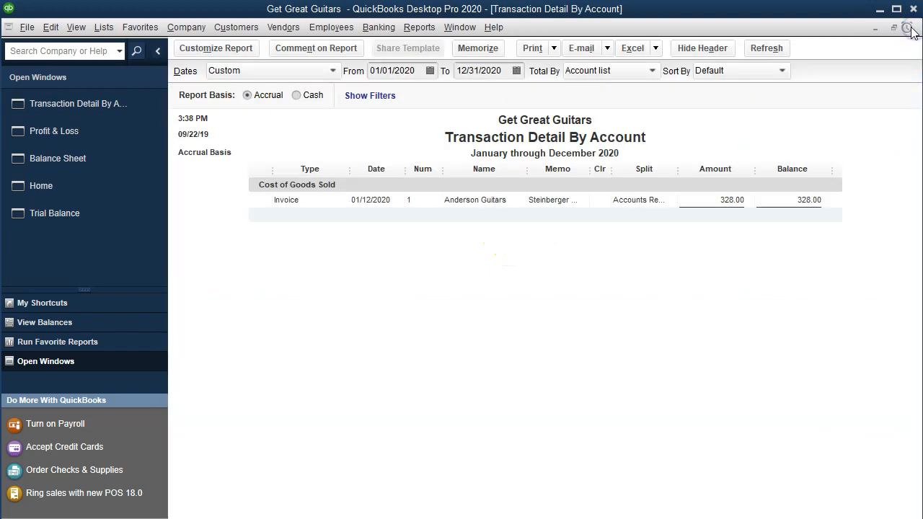
left_click(913, 29)
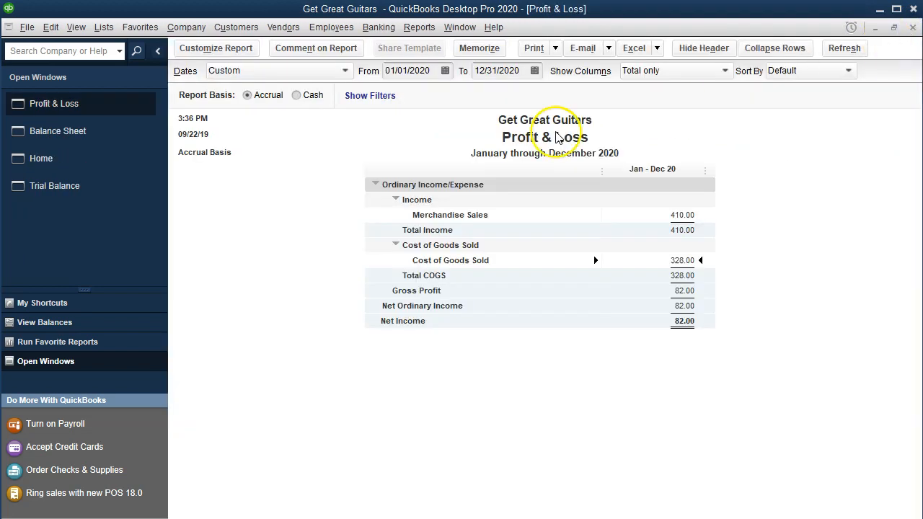
Compare the Balance Sheet's Accounts Receivable with the Customer Balance Detail report, checking Anderson Guitars' invoice 1, and close the detail report.
left_click(105, 134)
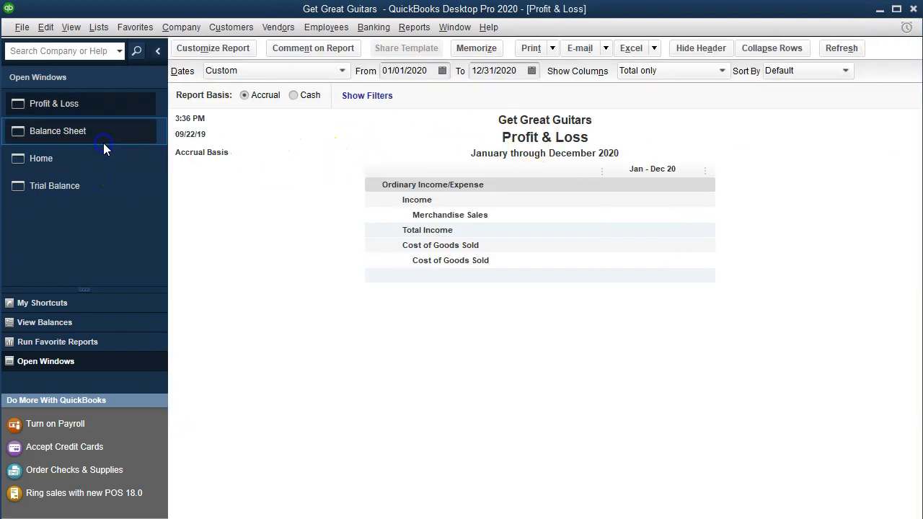
left_click(660, 230)
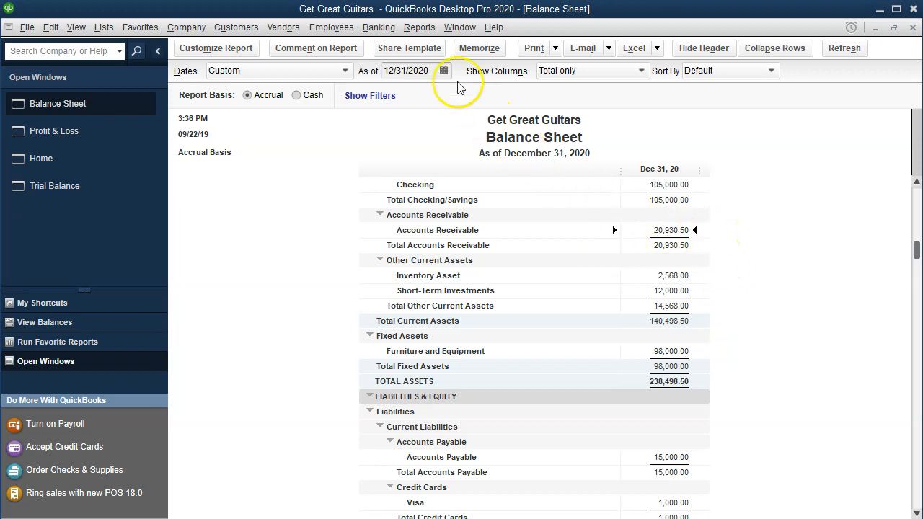
left_click(418, 29)
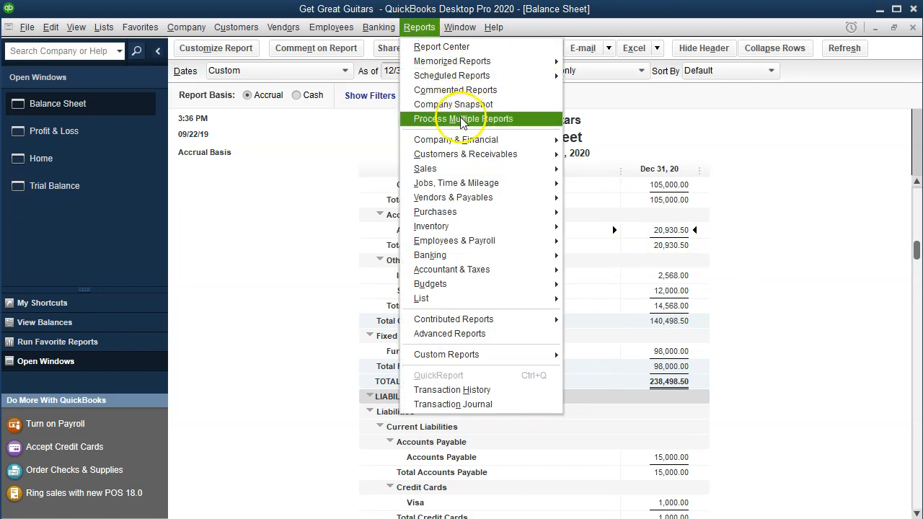
mouse_move(502, 162)
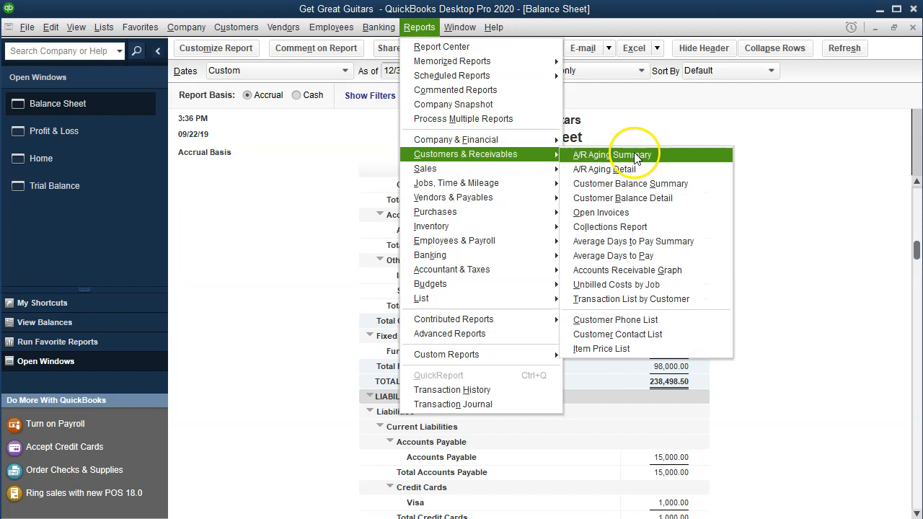
left_click(681, 198)
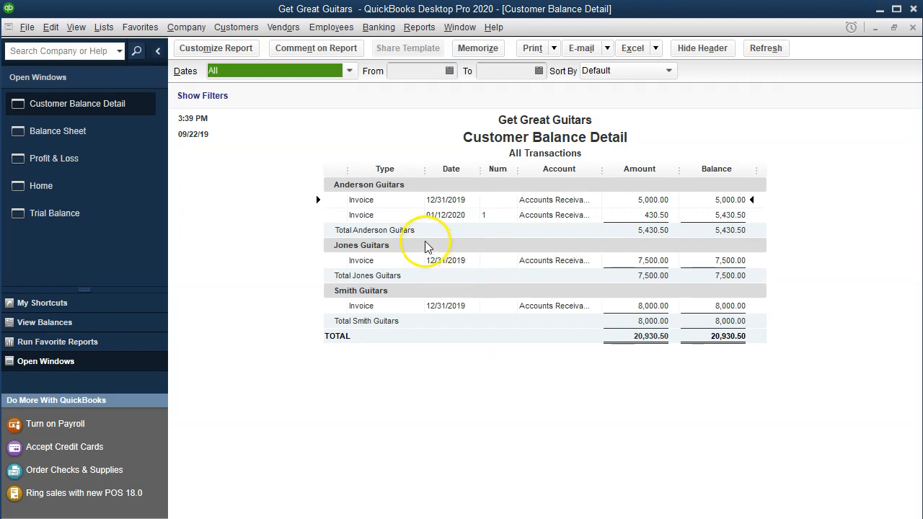
left_click(647, 216)
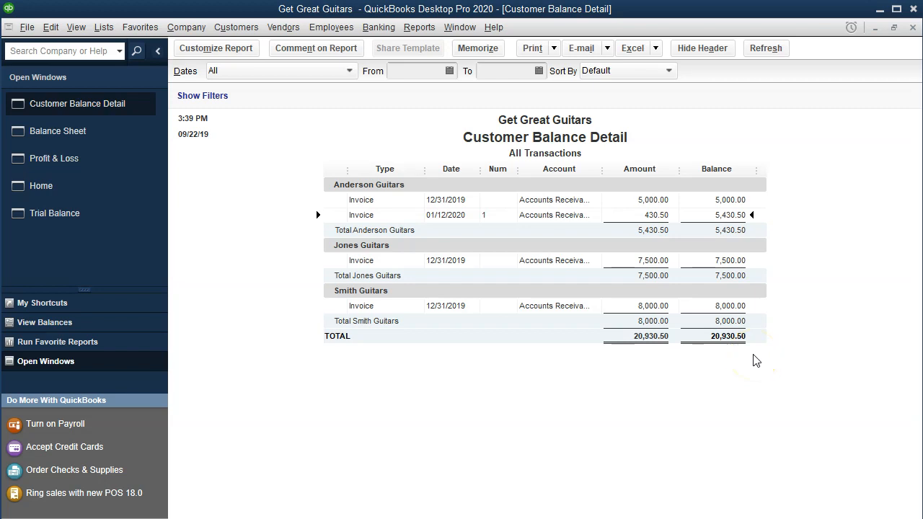
left_click(913, 27)
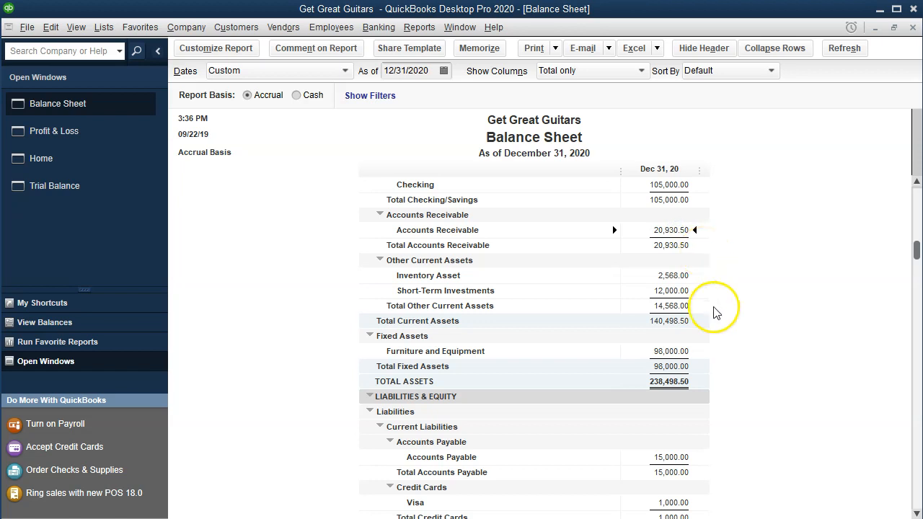
Compare the Balance Sheet's Inventory Asset with the Inventory Valuation Summary as of 12/31/2020, and close the summary.
left_click(671, 275)
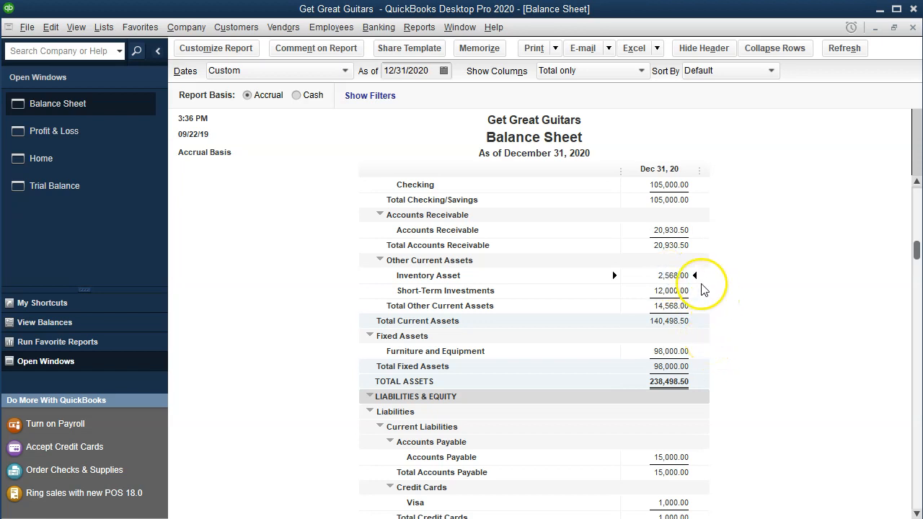
left_click(421, 28)
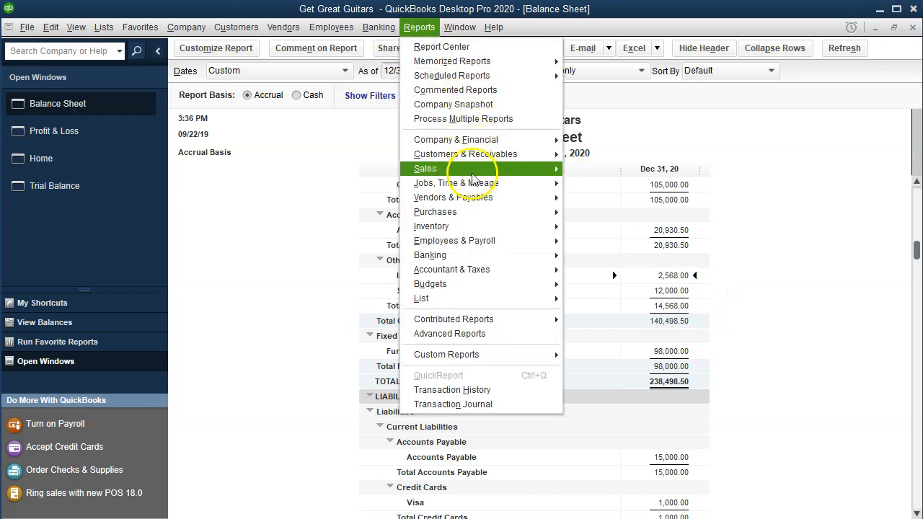
mouse_move(478, 227)
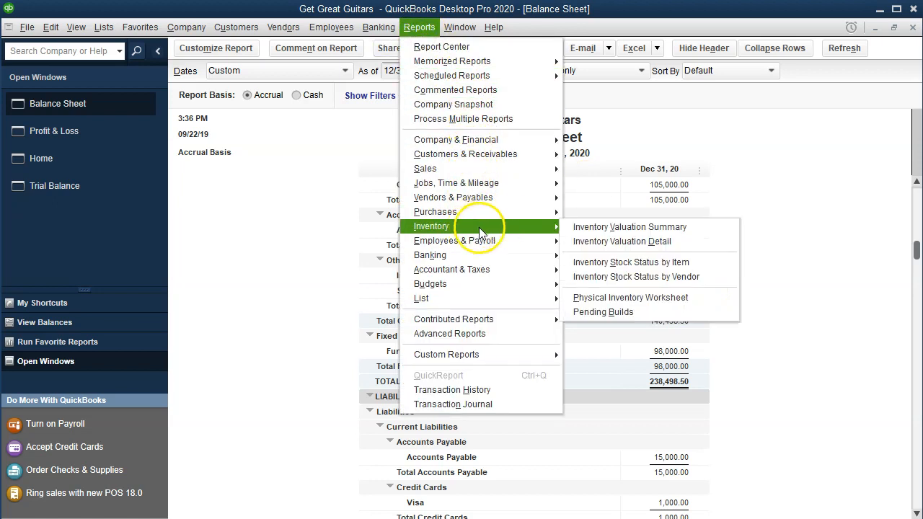
left_click(590, 229)
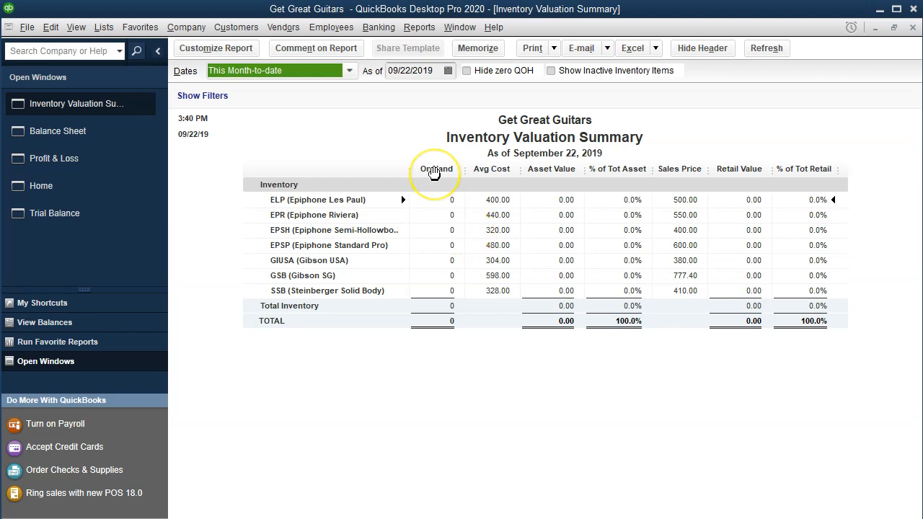
key("Tab")
type("12312020")
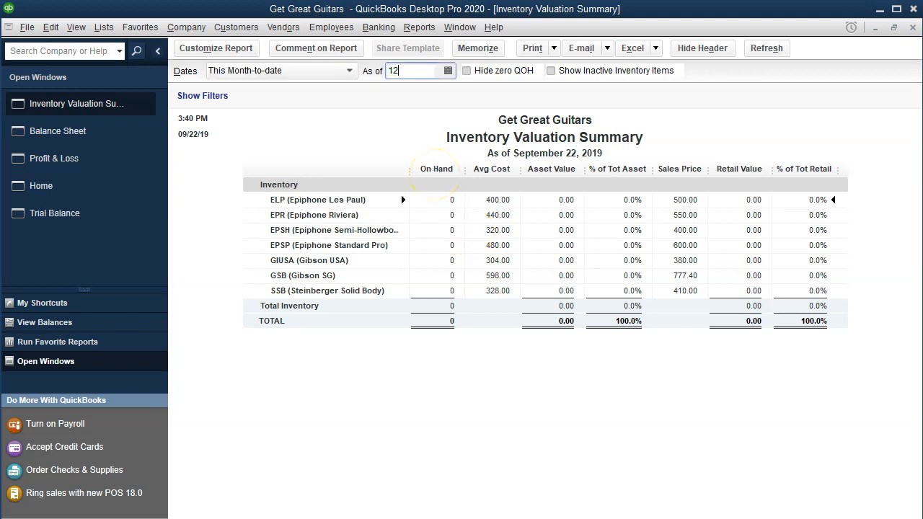
key("Tab")
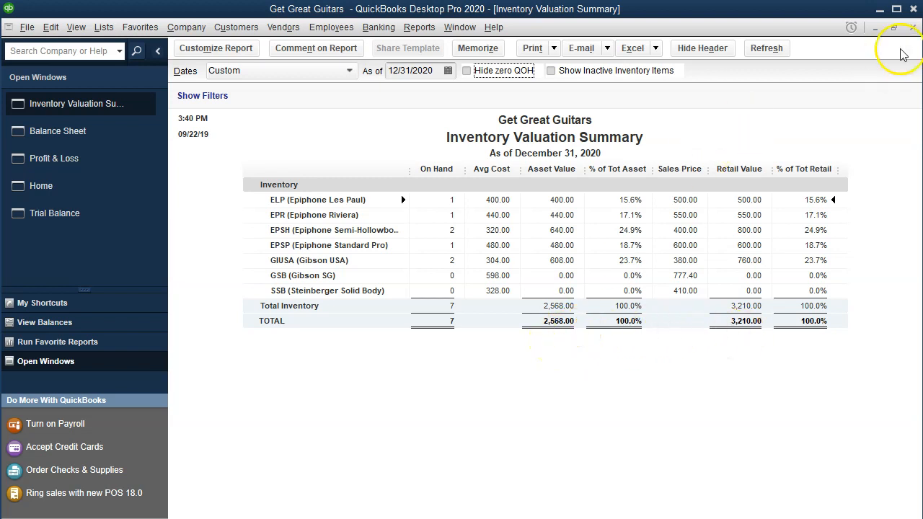
left_click(913, 27)
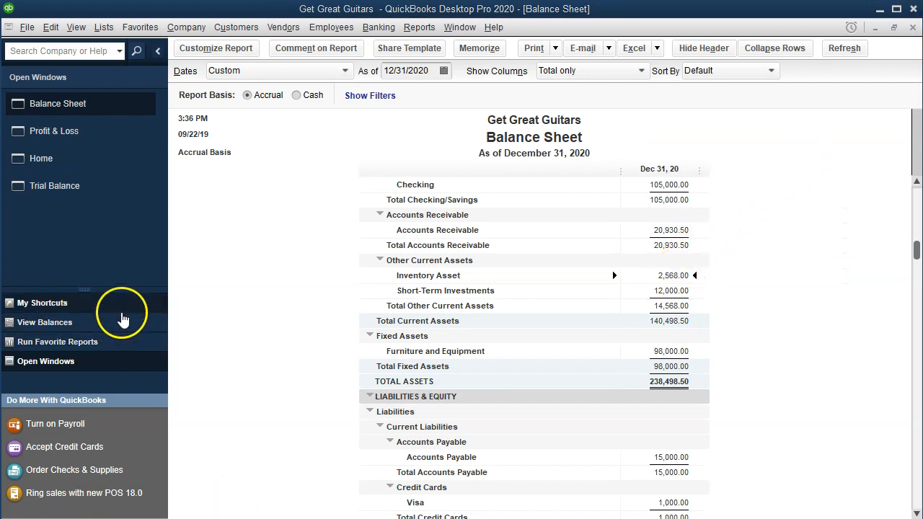
Start a new customer invoice from the Home page and choose Jones Guitars as the customer.
left_click(51, 163)
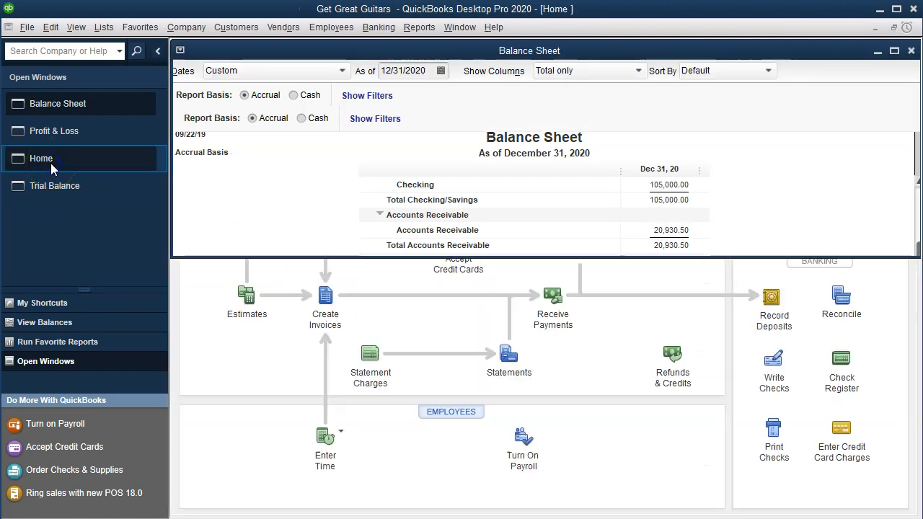
left_click(323, 295)
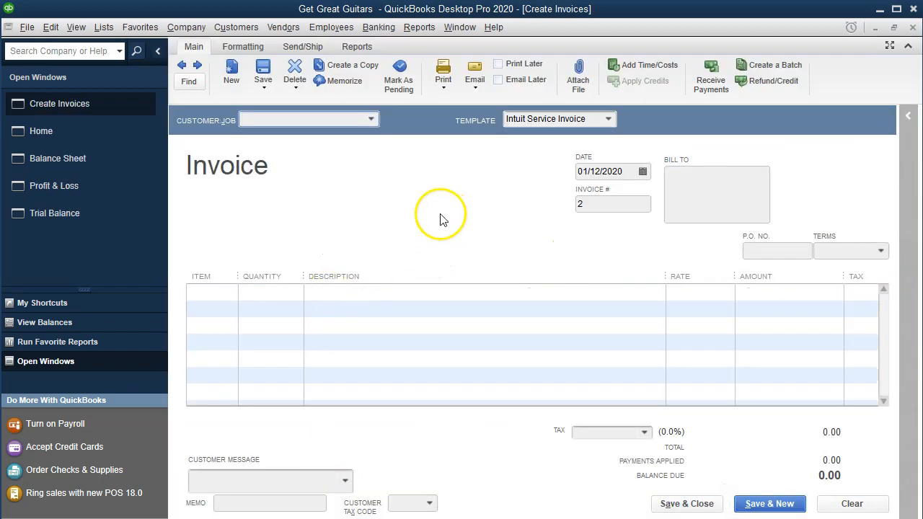
left_click(372, 120)
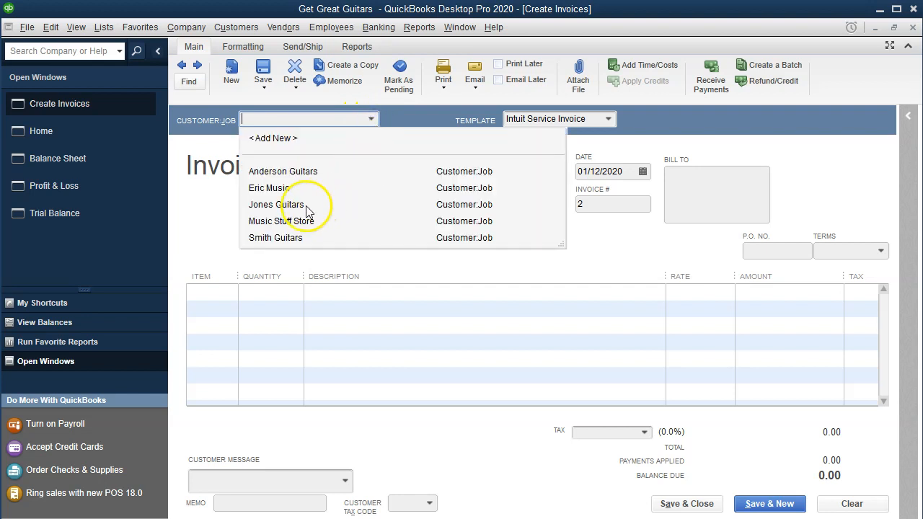
type("Jones Guitars")
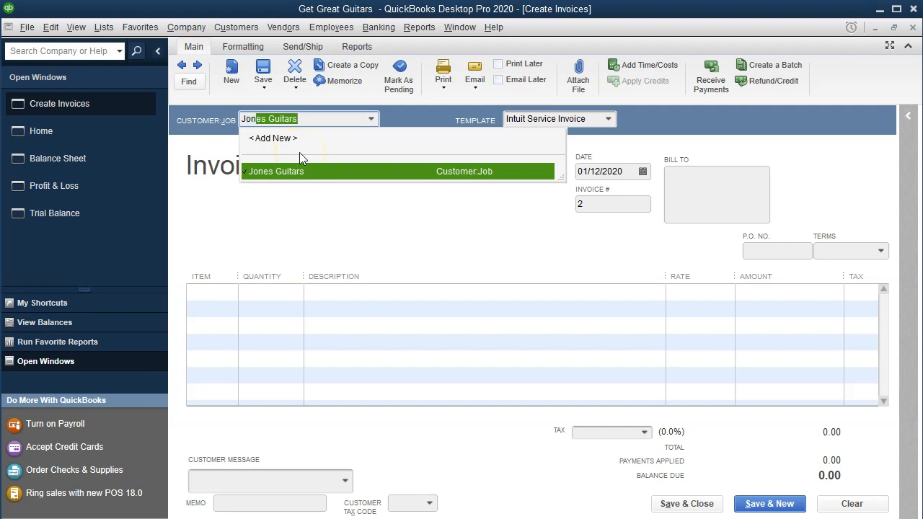
left_click(303, 171)
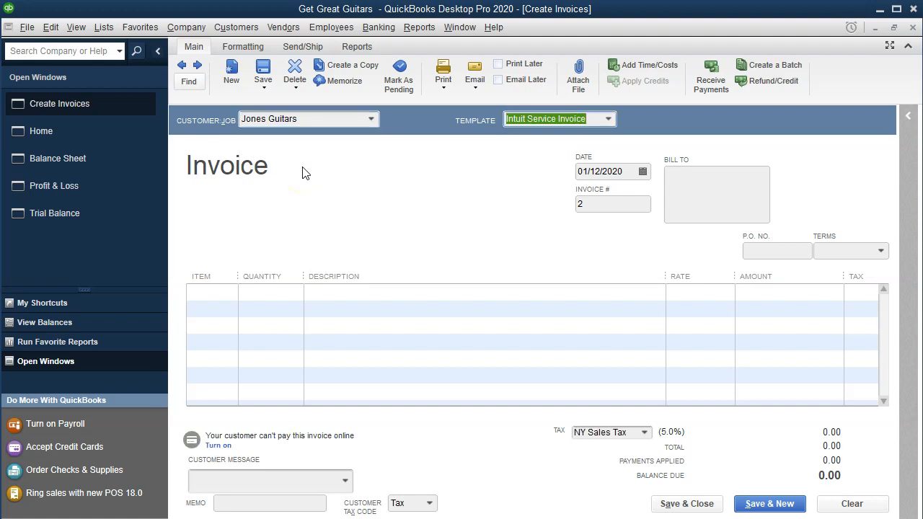
Keep the invoice's template, date and number, and set its payment terms to Net 30.
left_click(312, 208)
key("Tab")
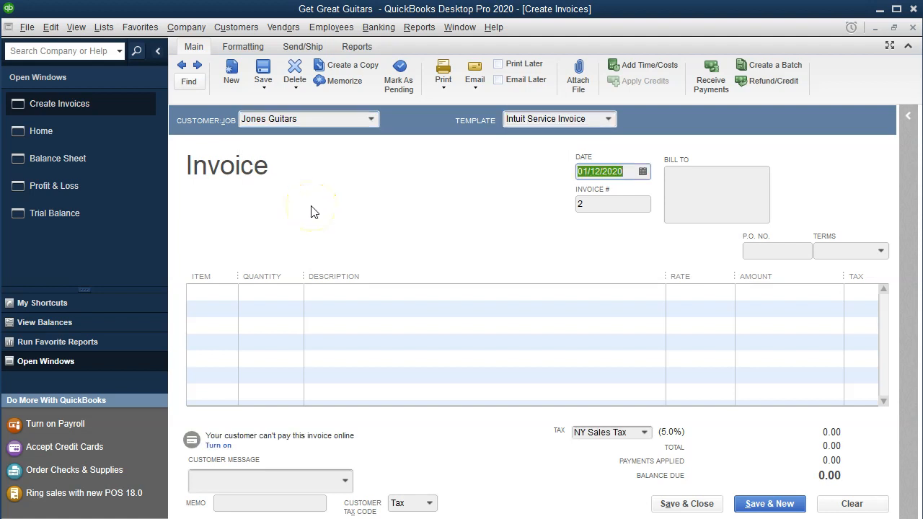
key("Tab")
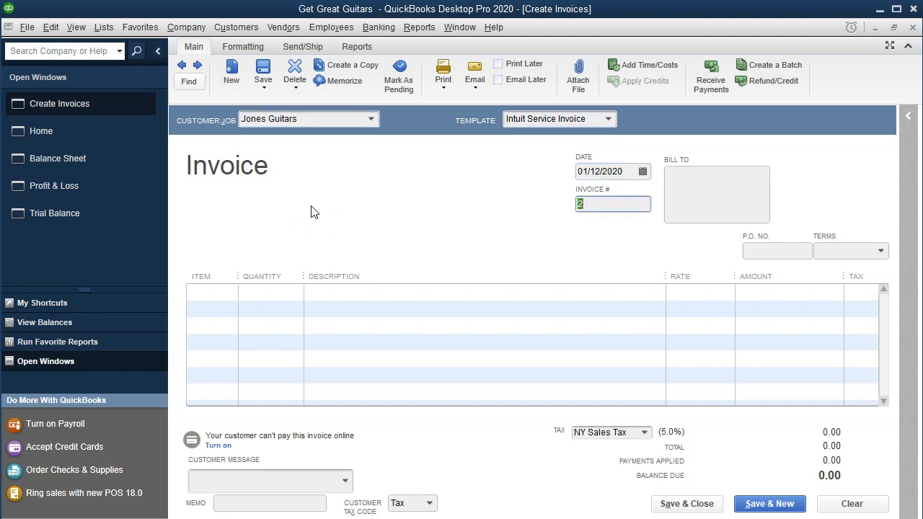
key("Tab")
key("Tab")
key("Tab")
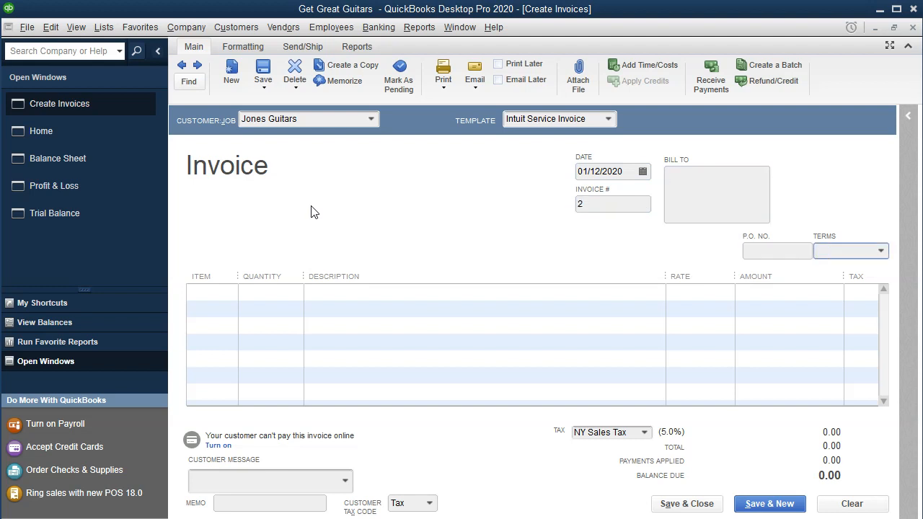
type("Net ")
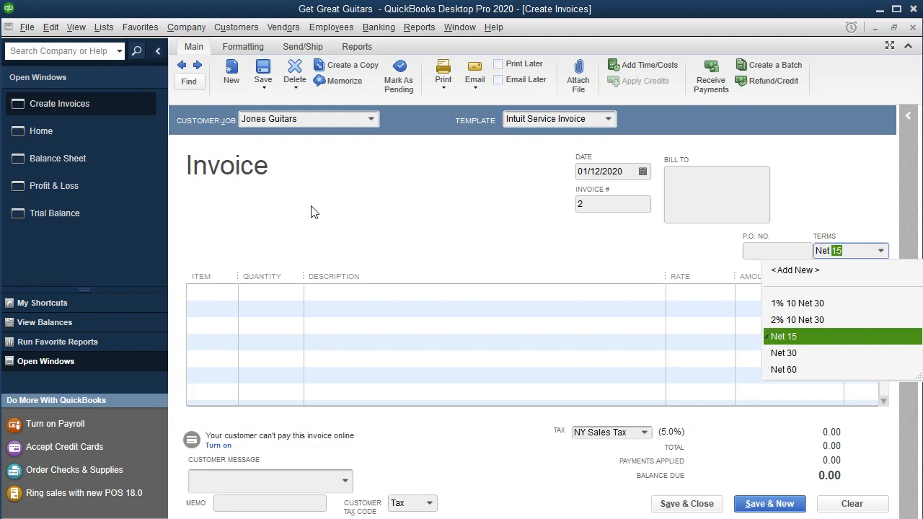
type("30")
key("Return")
key("Return")
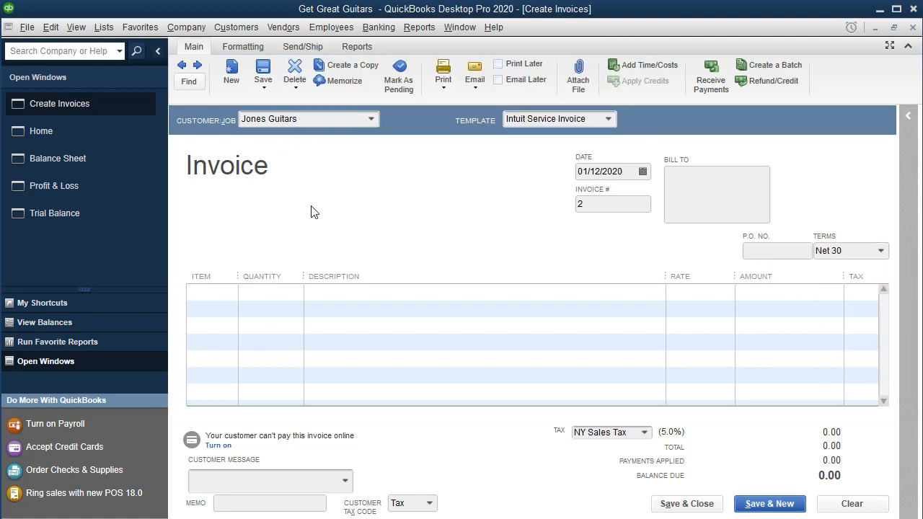
Add one GIUSA (Gibson USA) guitar as the invoice's first line item, keeping its default rate.
left_click(228, 293)
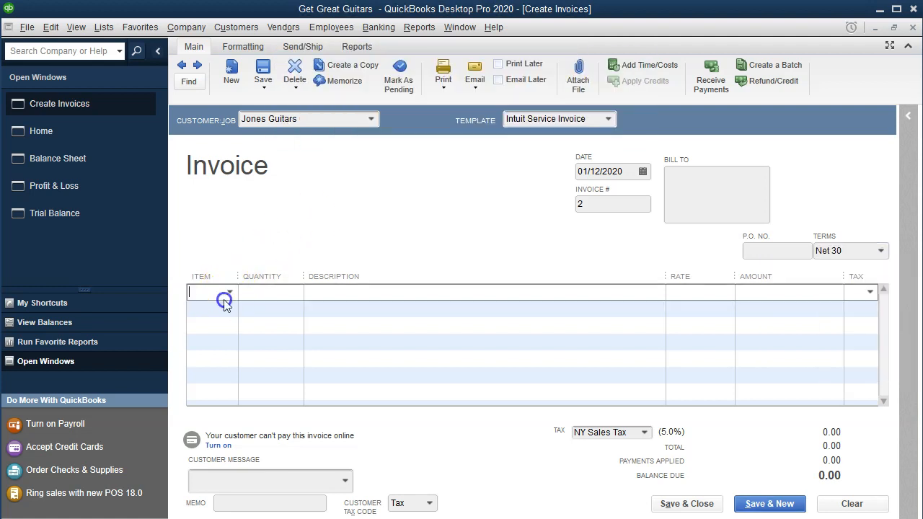
left_click(230, 292)
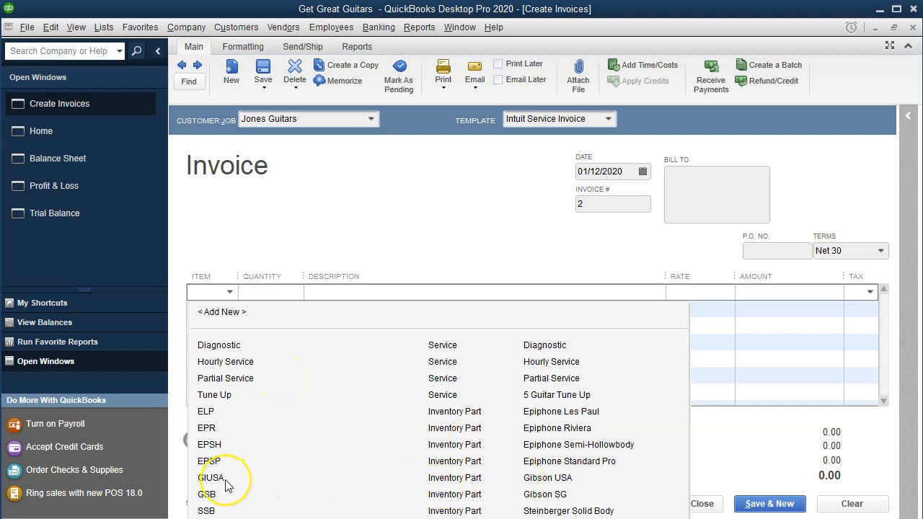
left_click(211, 291)
type("GIUSA")
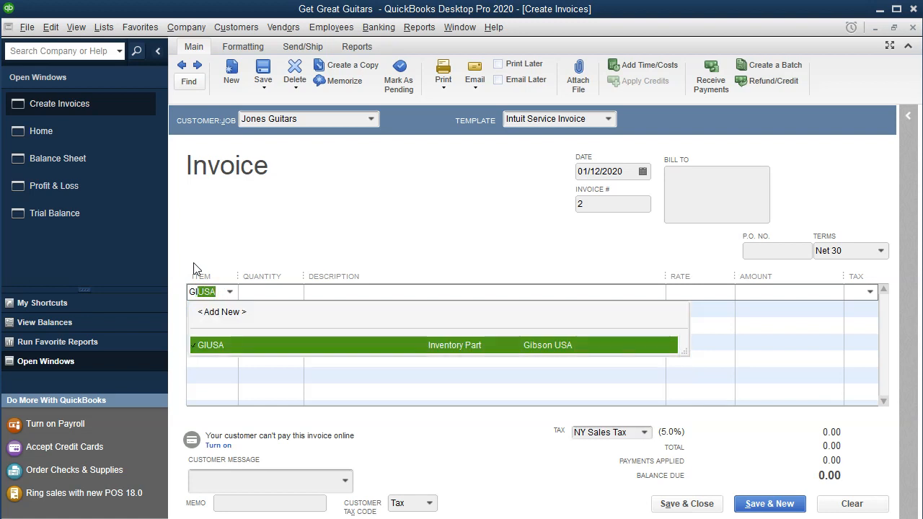
key("Tab")
type("1")
key("Tab")
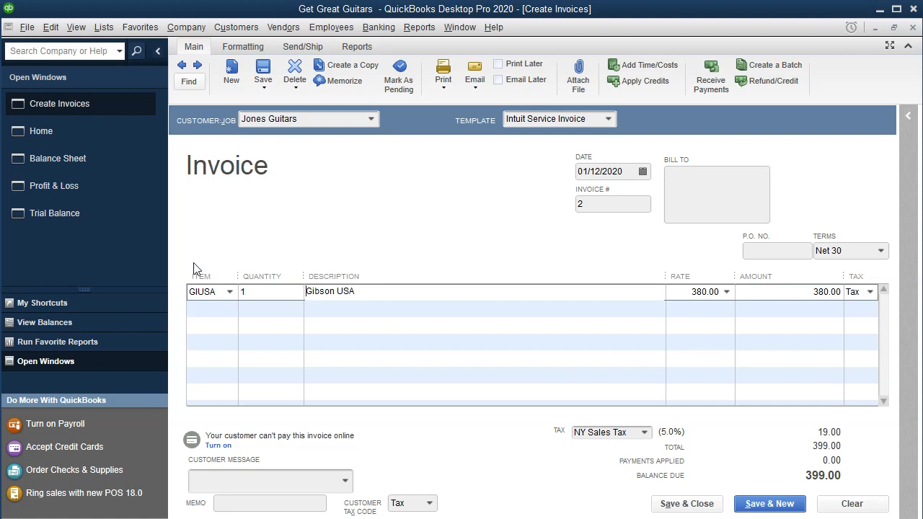
key("Tab")
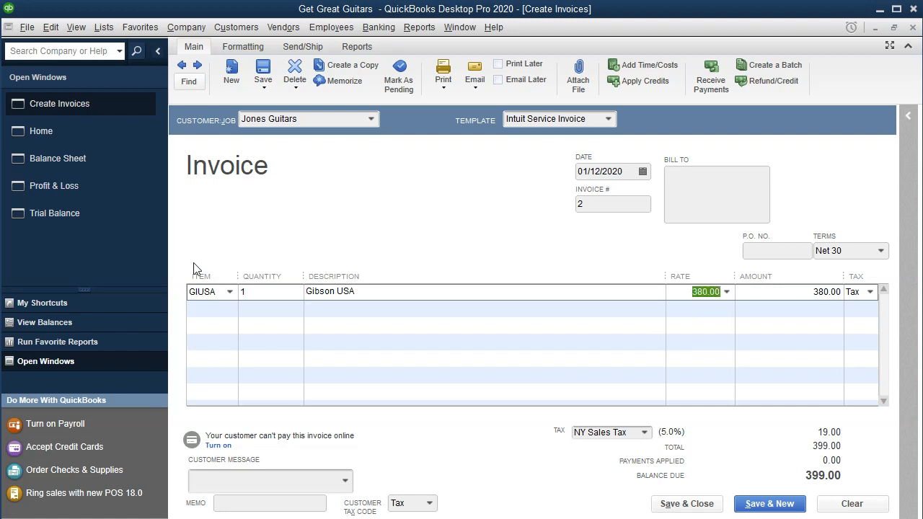
key("Tab")
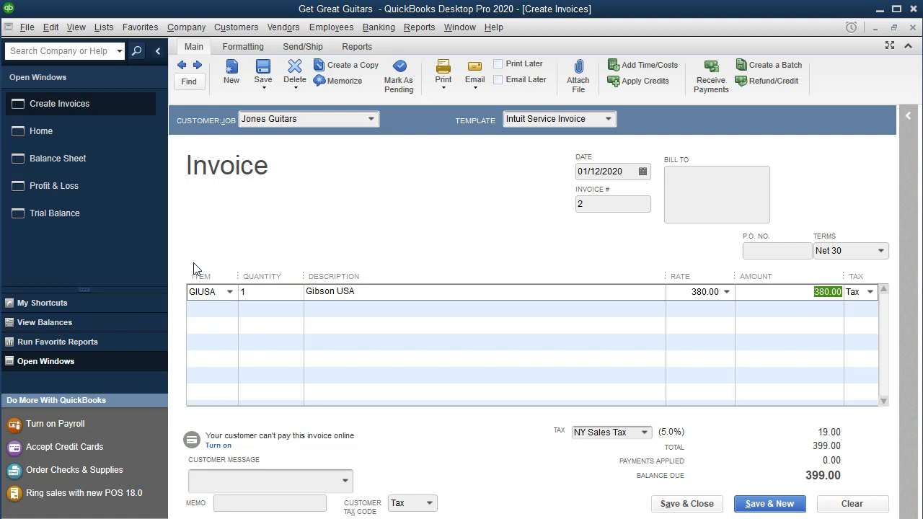
Save and close the Jones Guitars invoice, making the changed terms permanent for the customer.
left_click(202, 292)
left_click(181, 225)
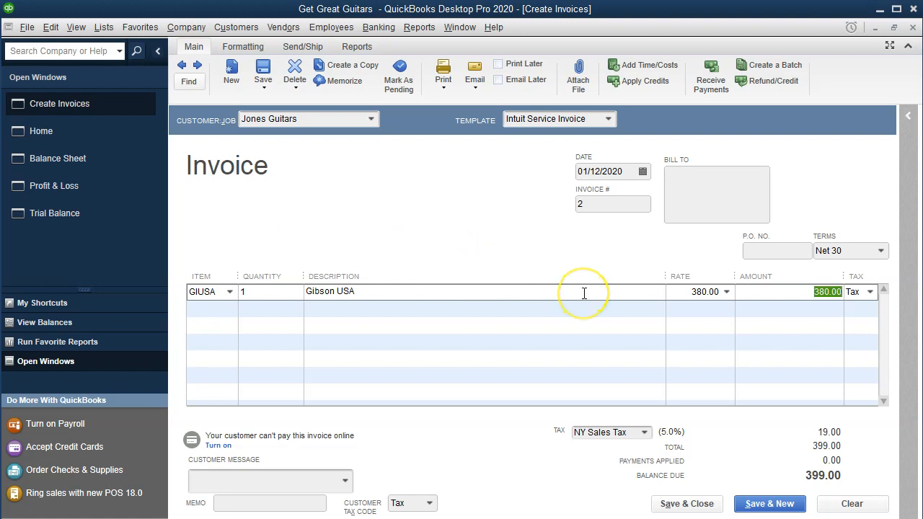
left_click(687, 504)
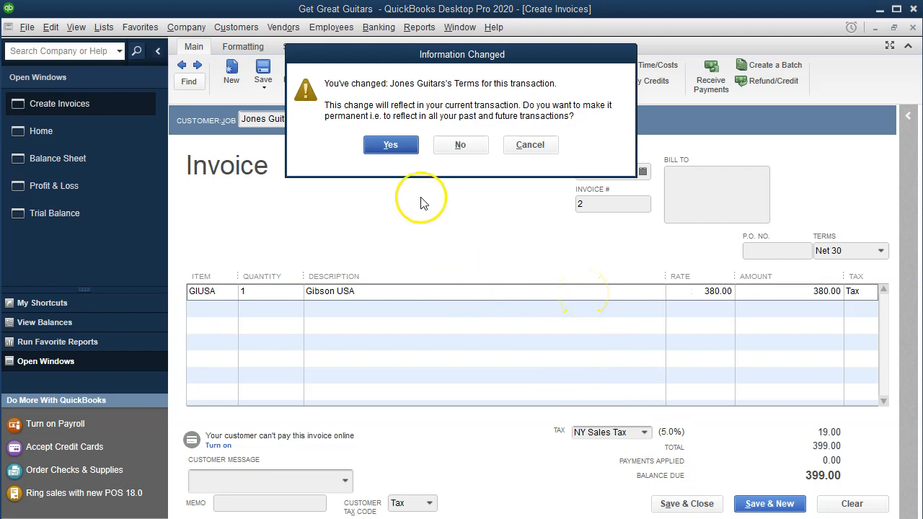
left_click(389, 145)
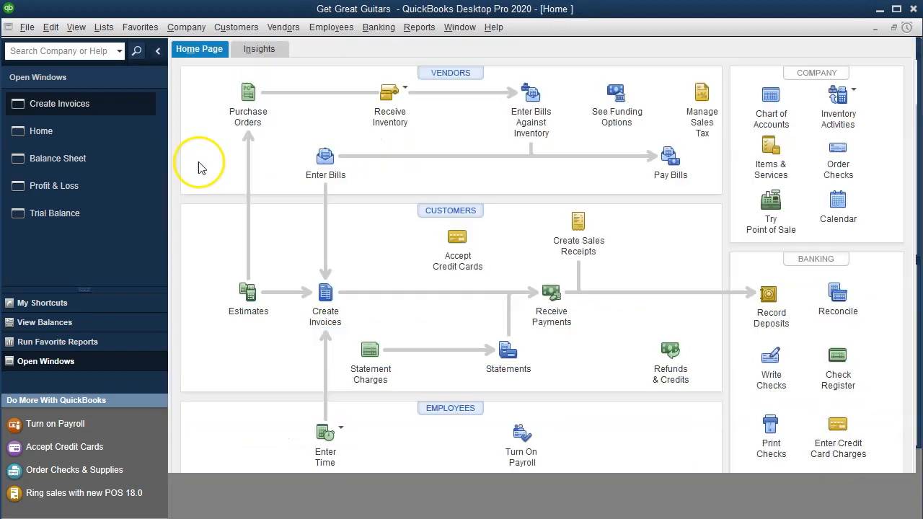
Trace the Balance Sheet's Accounts Receivable balance to the Jones Guitars invoice, and return to the Balance Sheet.
left_click(56, 132)
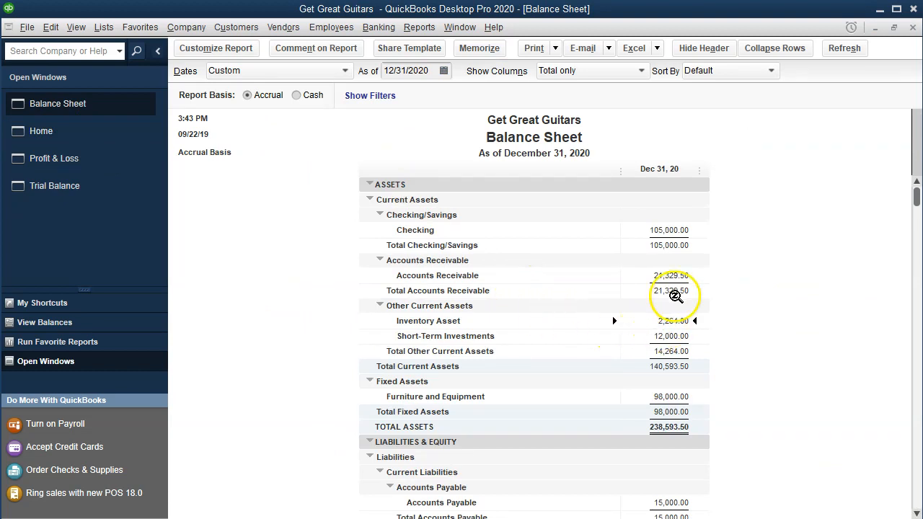
double_click(663, 276)
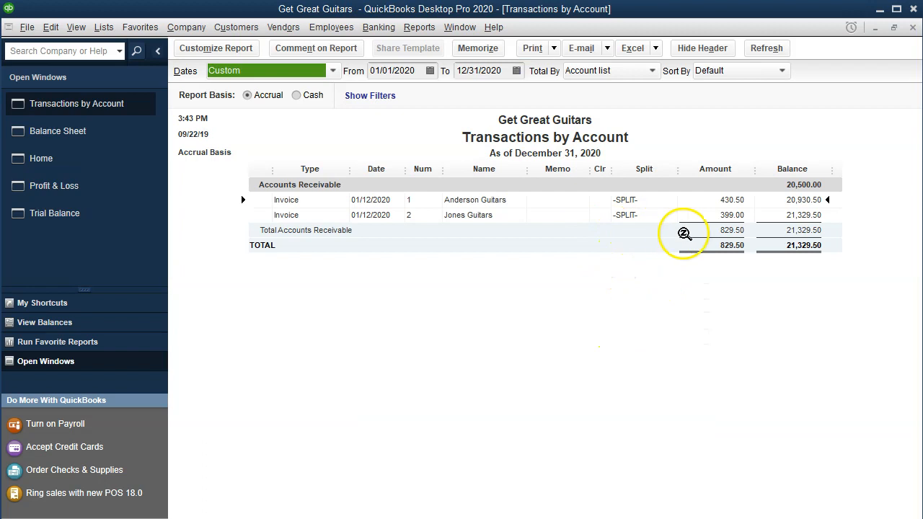
double_click(718, 216)
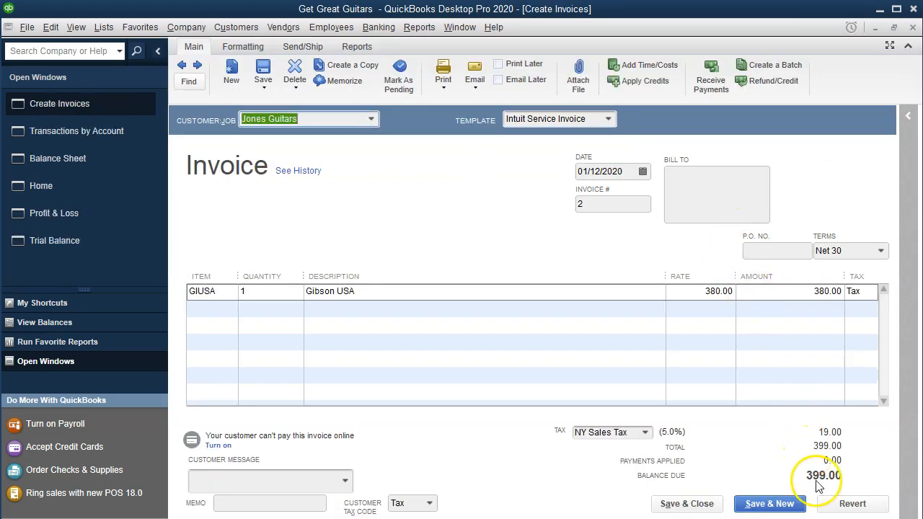
left_click(913, 27)
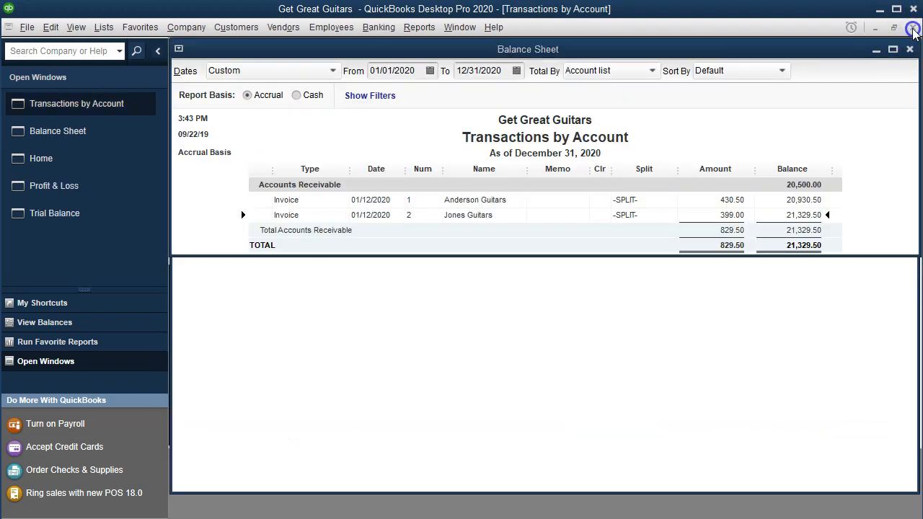
left_click(912, 27)
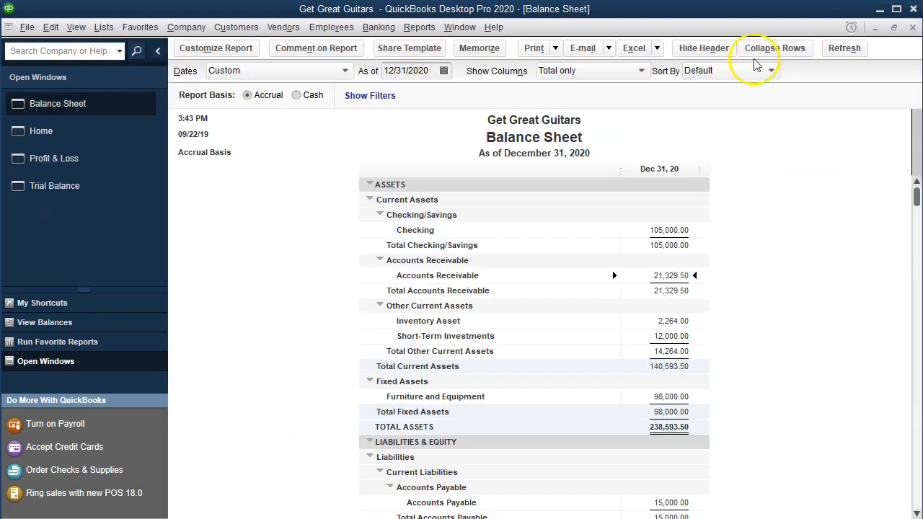
Trace the Profit & Loss report's Merchandise Sales to the Jones Guitars invoice, and return to the Profit & Loss.
left_click(101, 161)
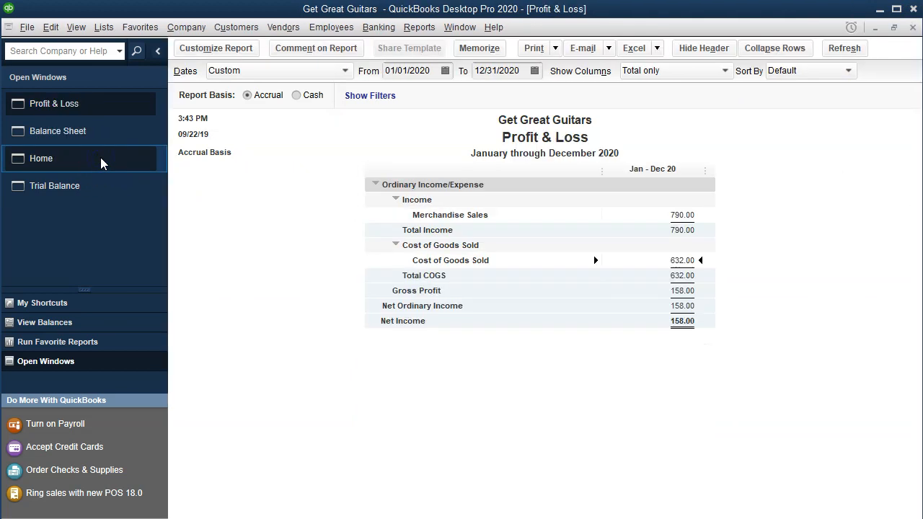
double_click(673, 215)
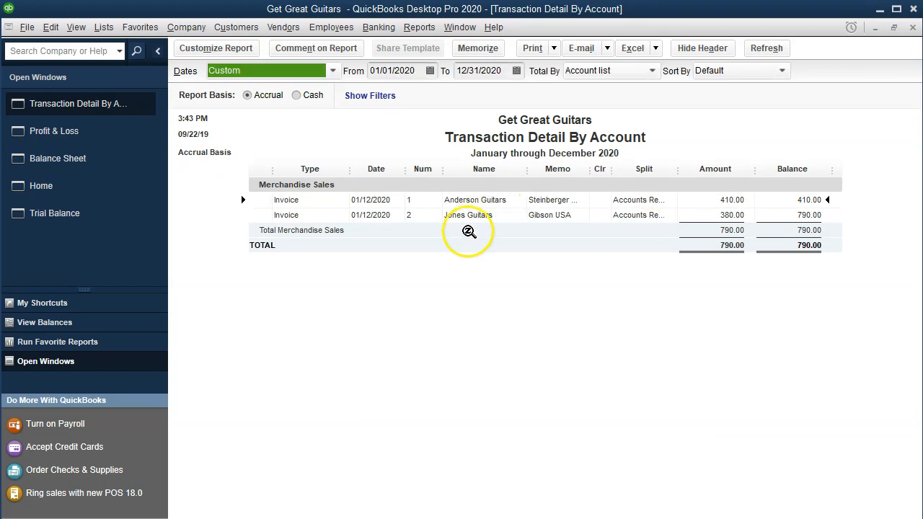
double_click(719, 214)
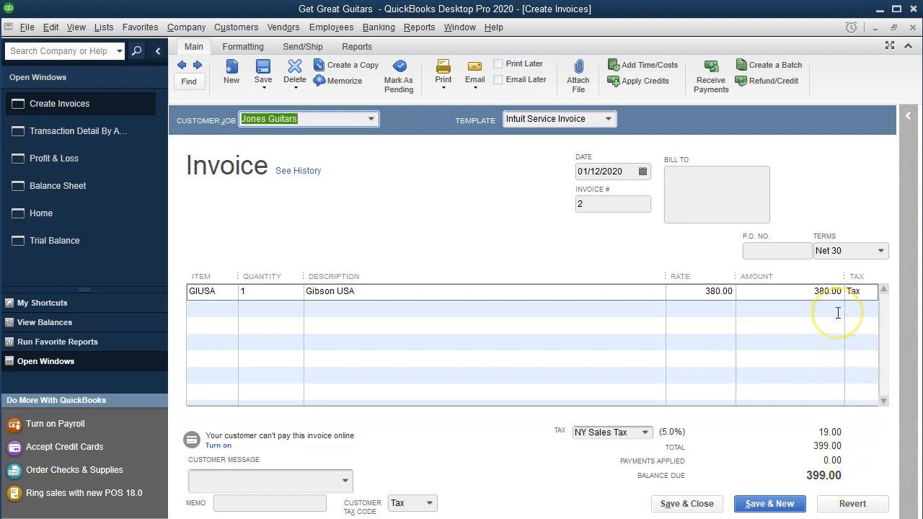
left_click(916, 28)
left_click(916, 29)
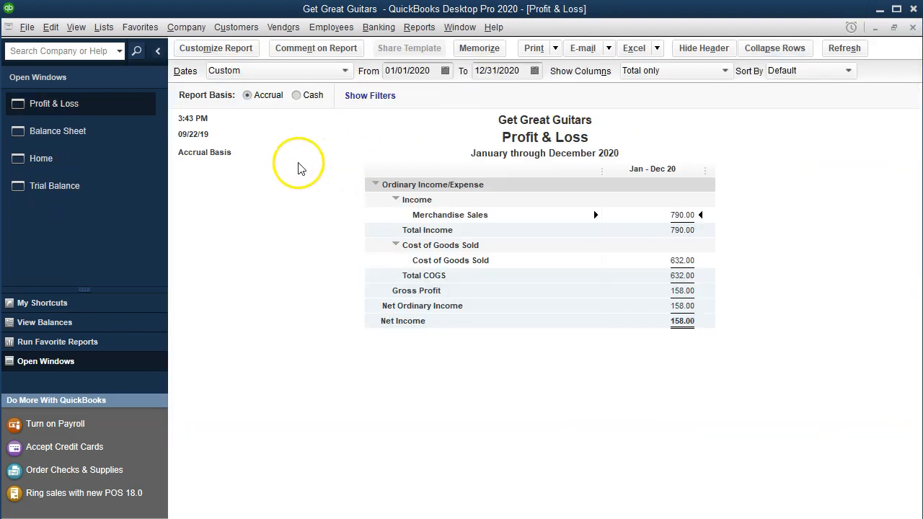
Examine the transactions behind the Balance Sheet's Sales Tax Payable balance, and close the detail report.
left_click(65, 131)
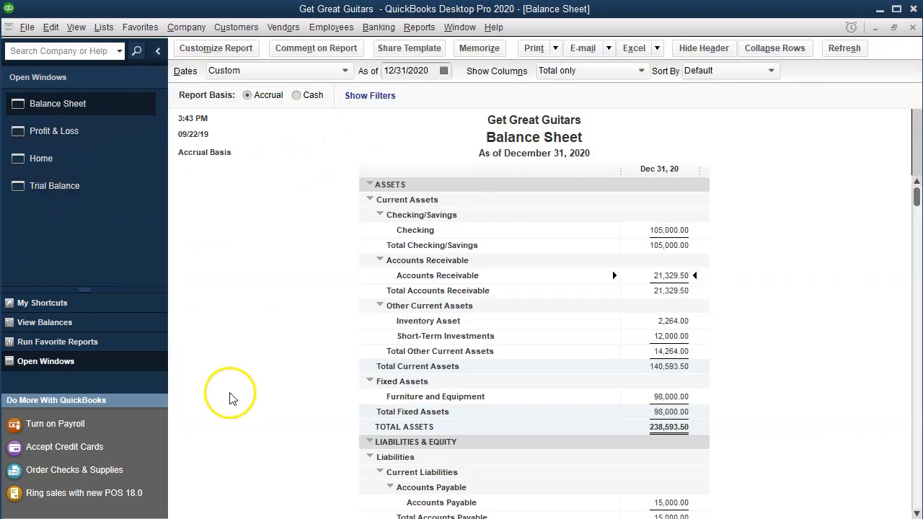
scroll(231, 399, "down", 4)
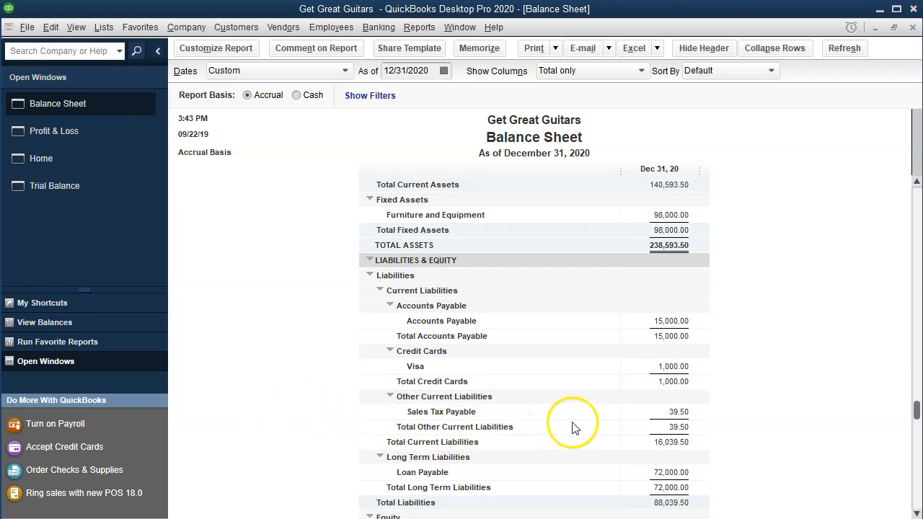
double_click(679, 412)
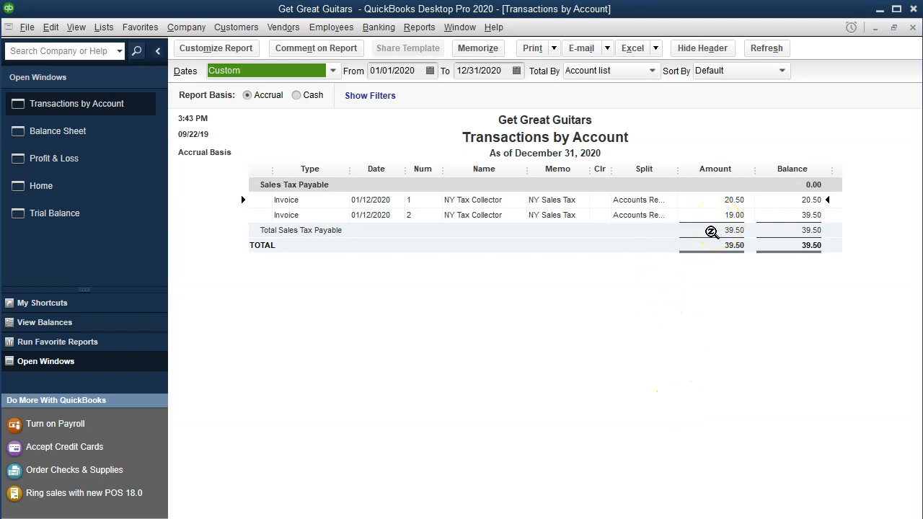
left_click(913, 28)
Trace the Balance Sheet's Inventory Asset balance to the Jones Guitars invoice, and return to the Balance Sheet.
scroll(778, 316, "up", 3)
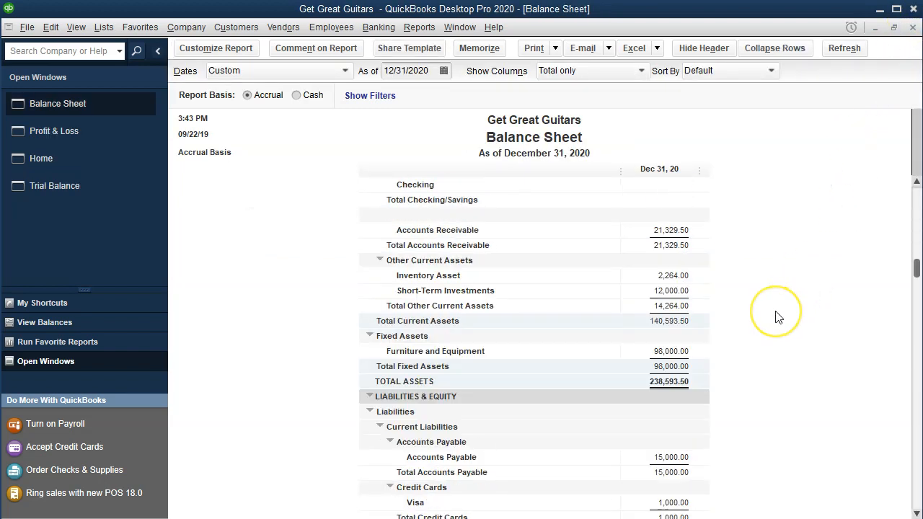
scroll(778, 317, "up", 1)
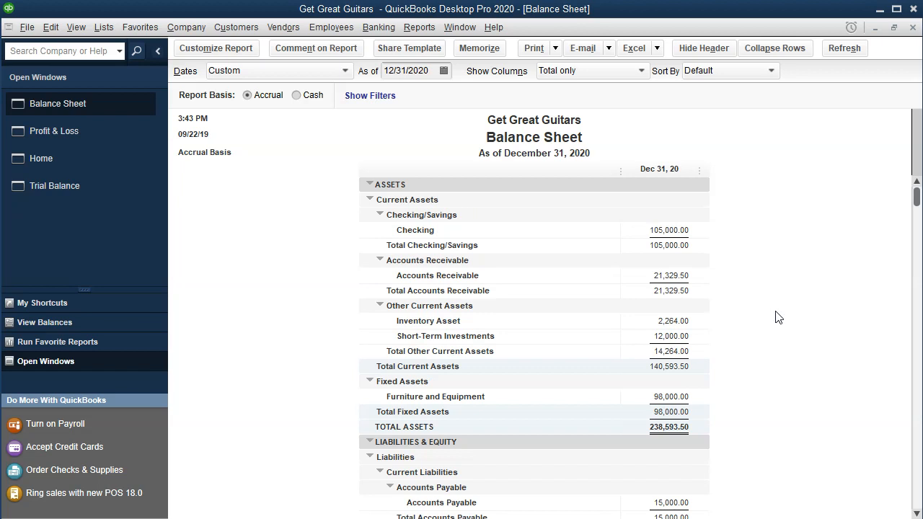
double_click(674, 327)
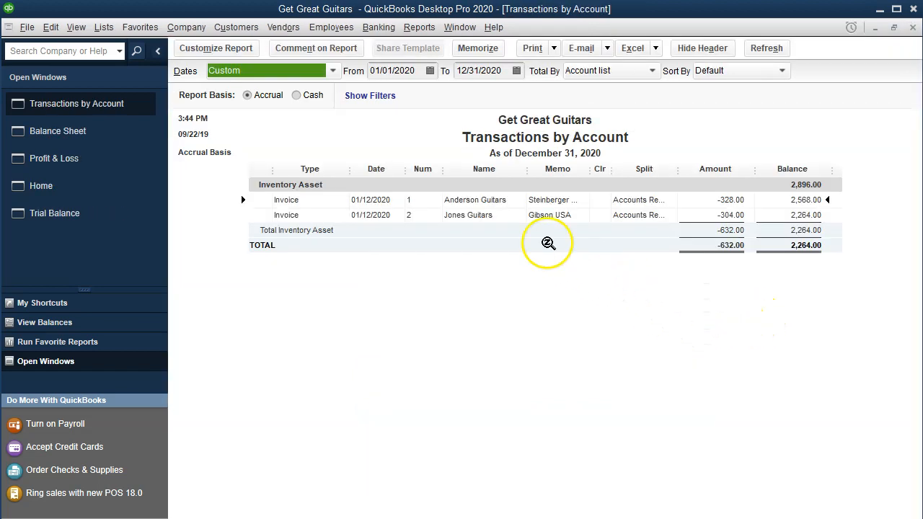
double_click(741, 216)
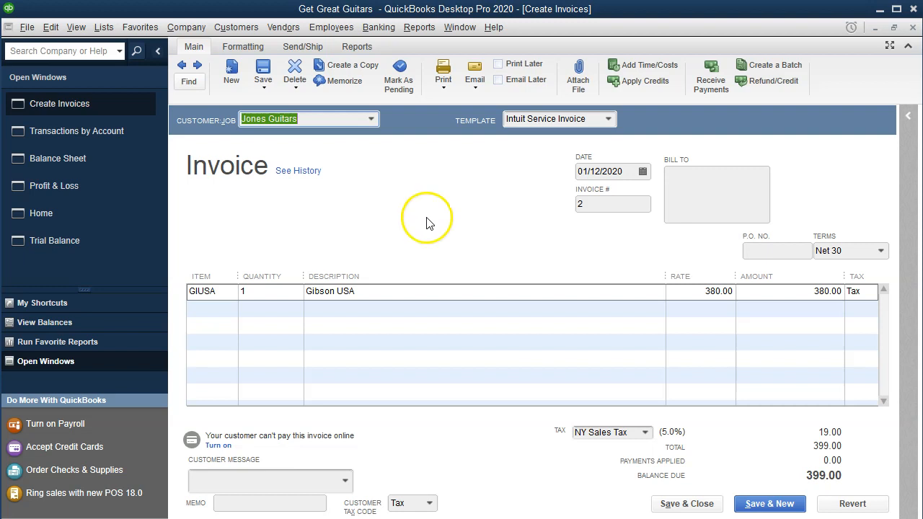
left_click(913, 26)
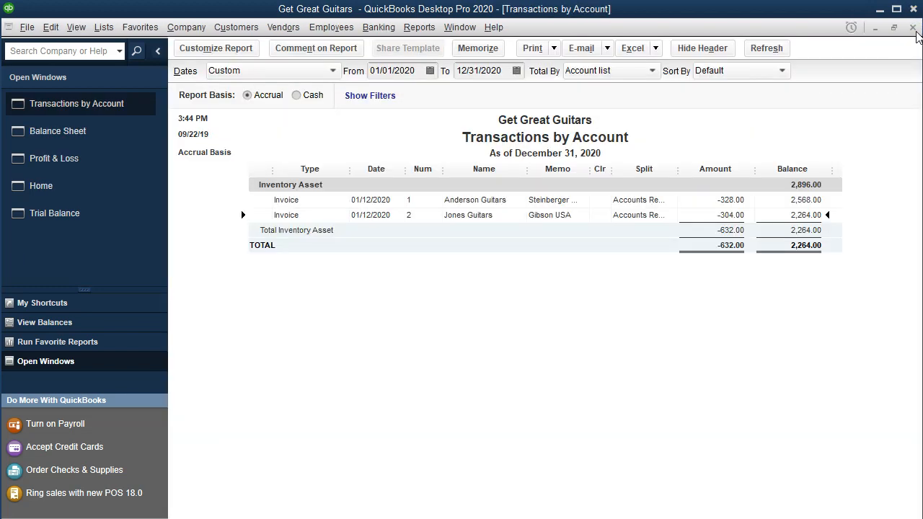
left_click(914, 29)
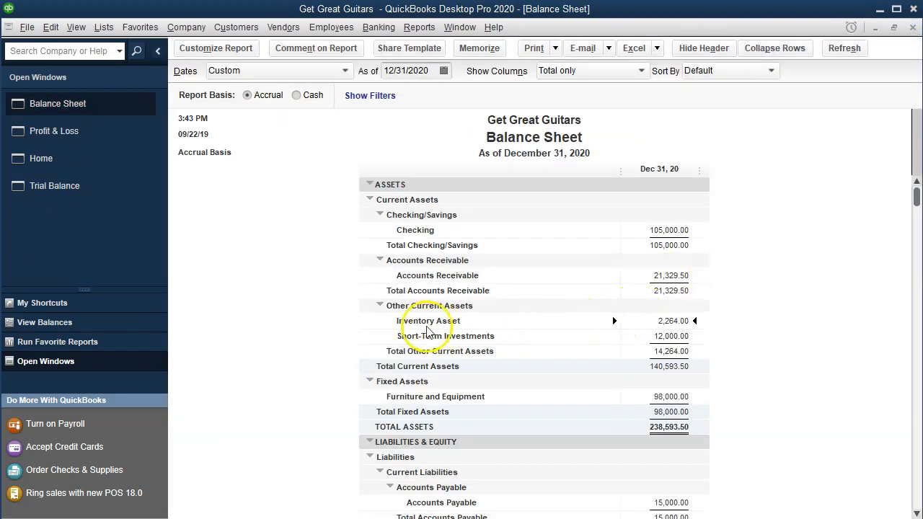
Examine the transactions behind Cost of Goods Sold on the Profit & Loss, and close the detail report.
left_click(69, 136)
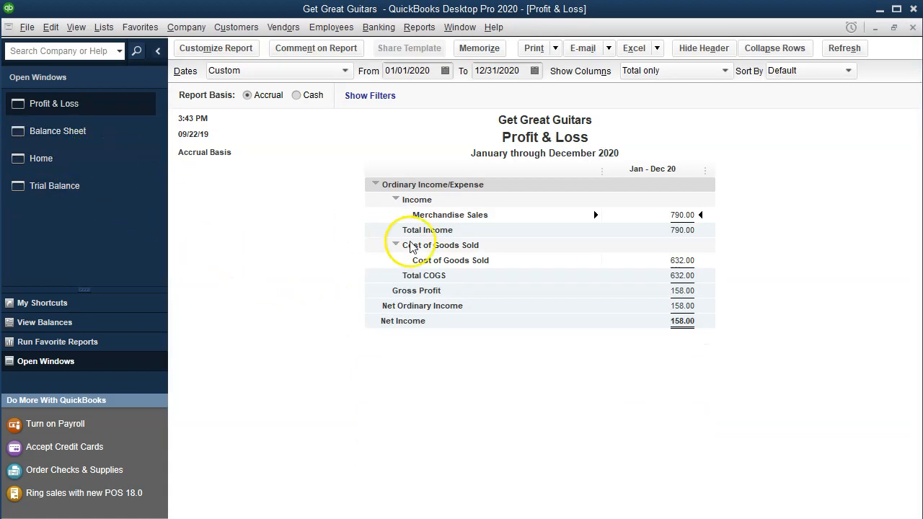
double_click(678, 261)
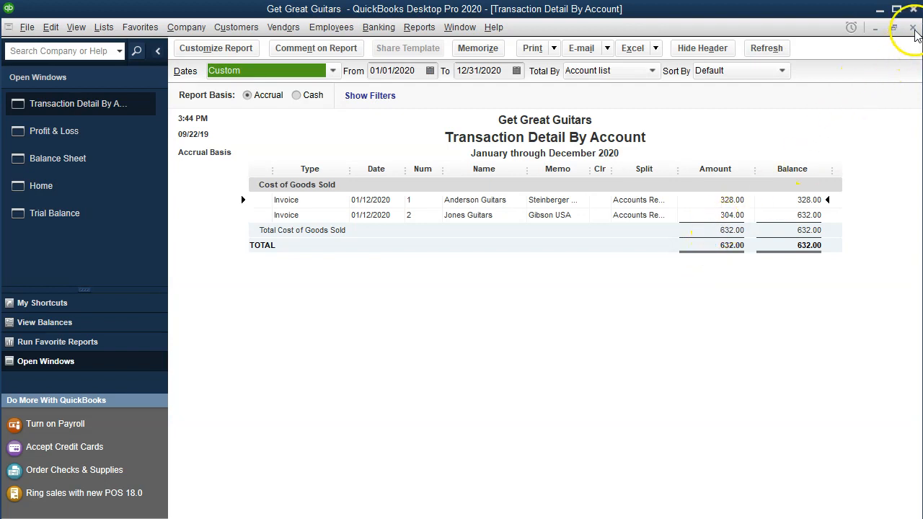
left_click(914, 29)
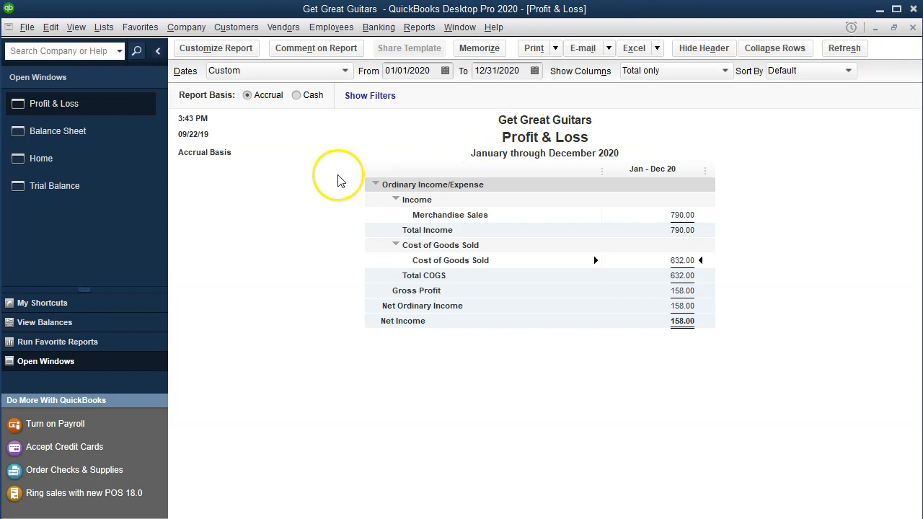
Review Merchandise Sales, Sales Tax Payable, Inventory Asset and Cost of Goods Sold on the Trial Balance.
left_click(87, 187)
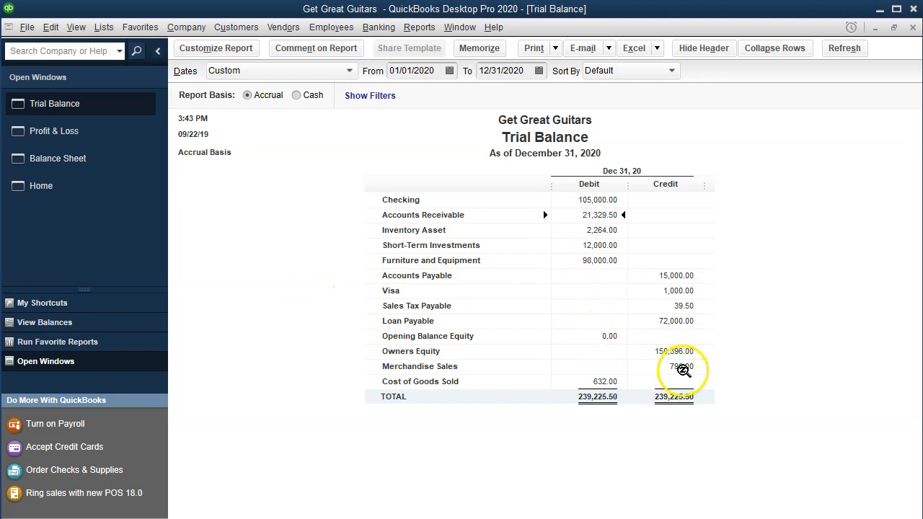
double_click(682, 366)
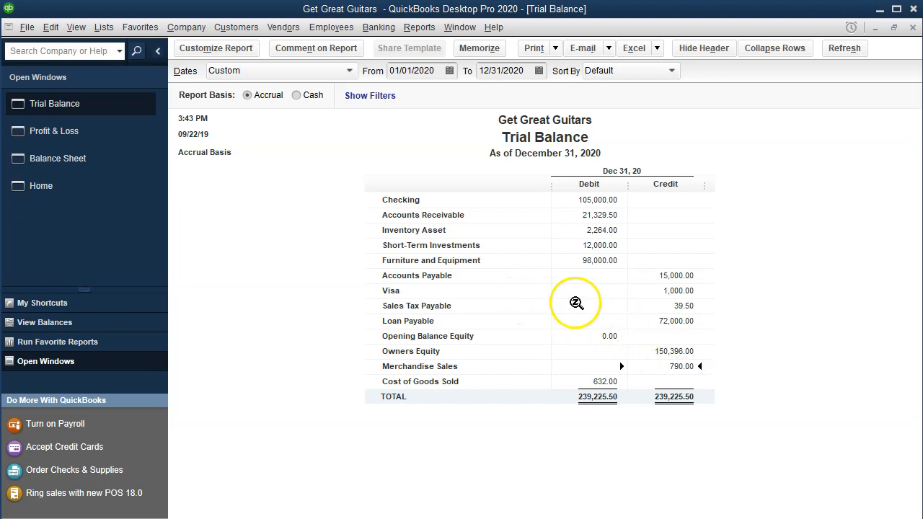
left_click(695, 307)
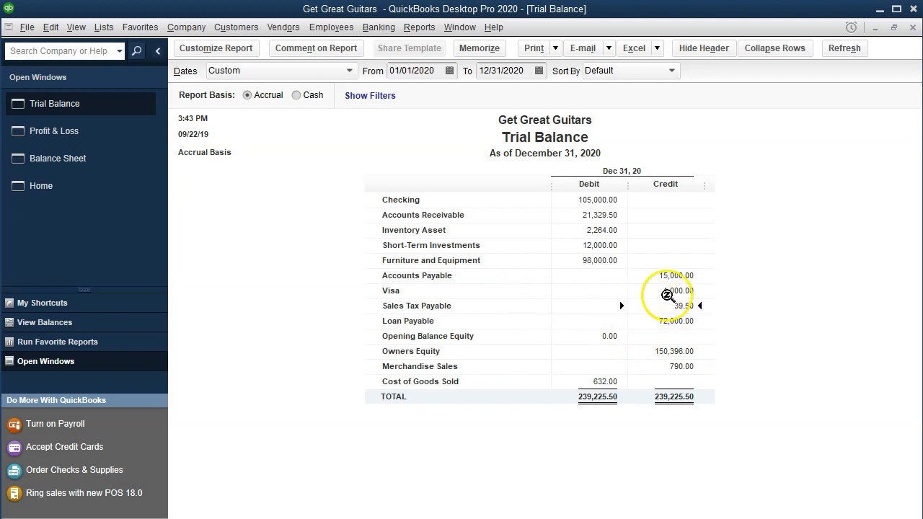
left_click(592, 230)
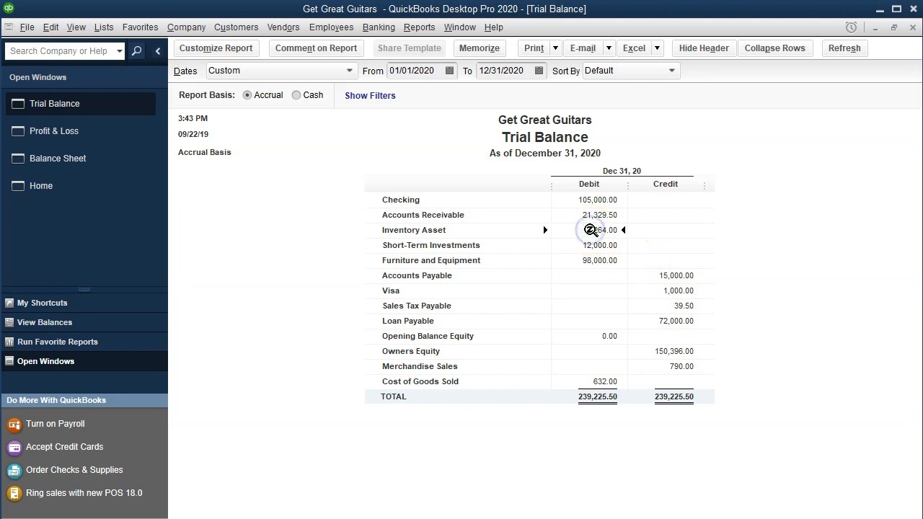
left_click(608, 382)
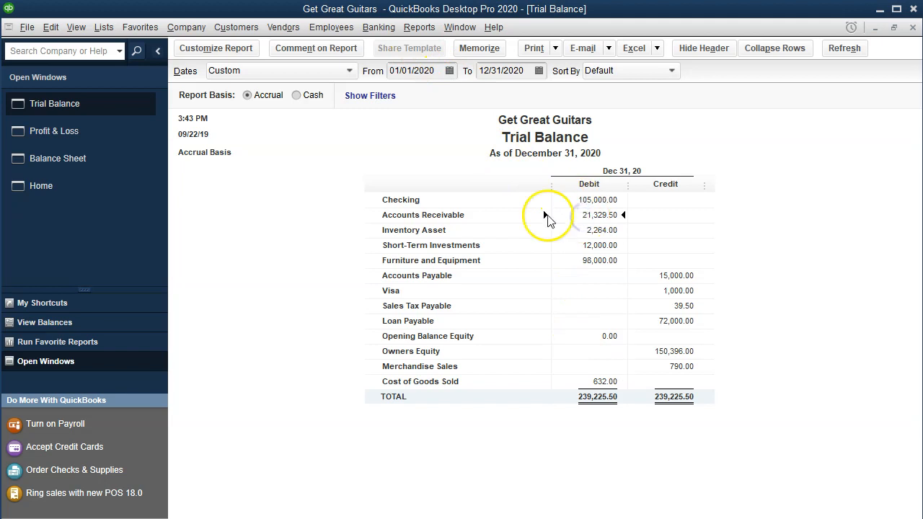
Check the 01/12/2020 Jones Guitars invoice in the Customer Balance Detail report, and close the report.
left_click(417, 29)
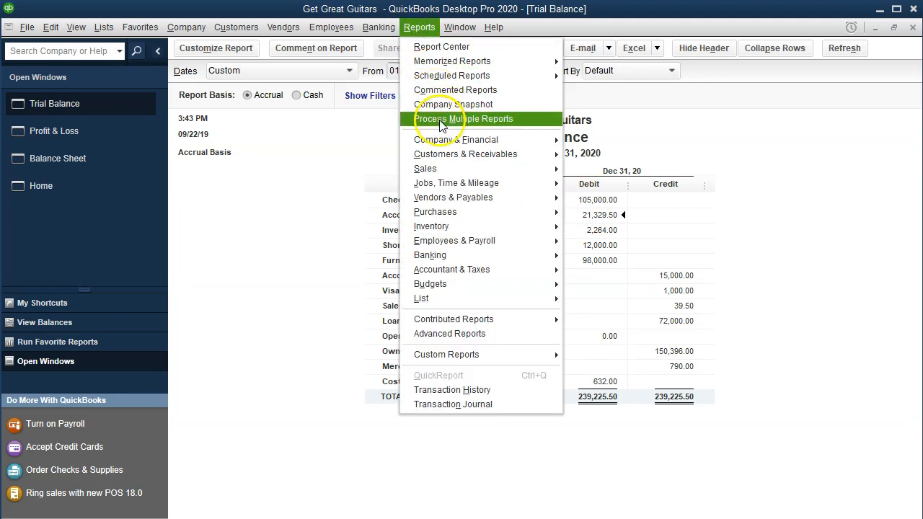
left_click(456, 159)
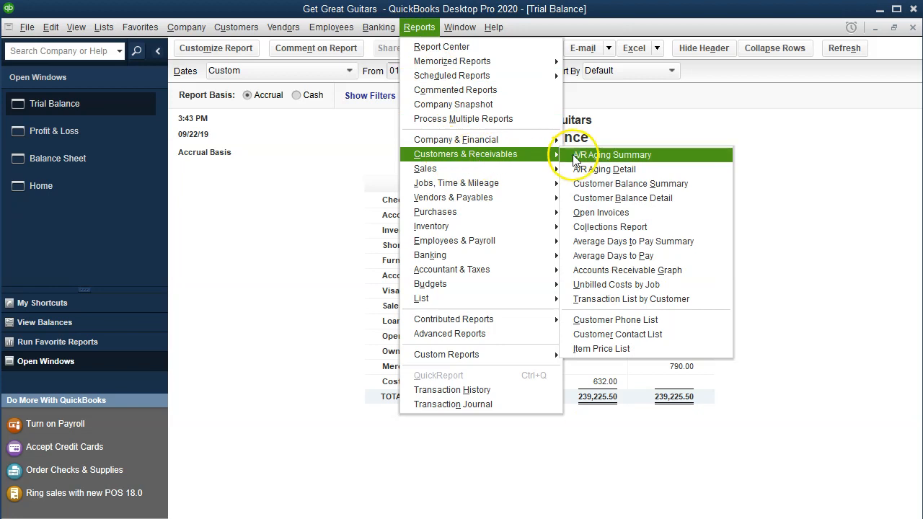
left_click(582, 194)
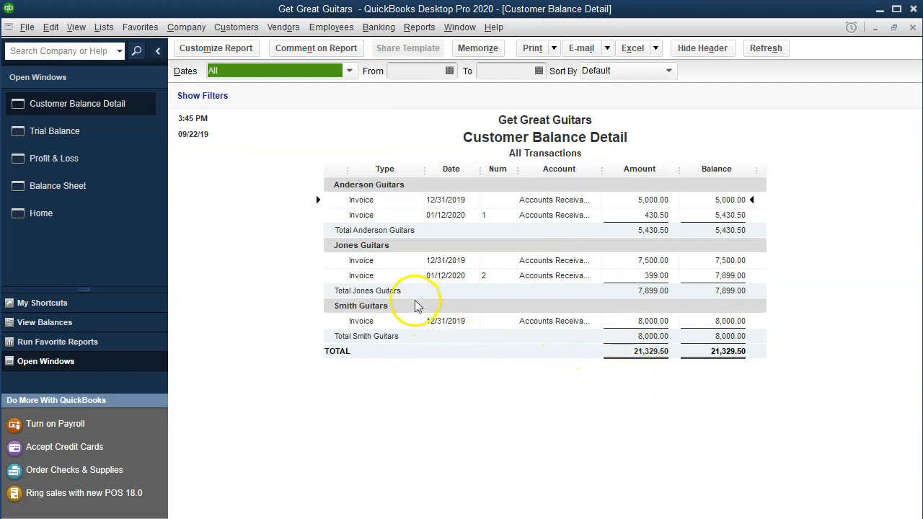
left_click(651, 276)
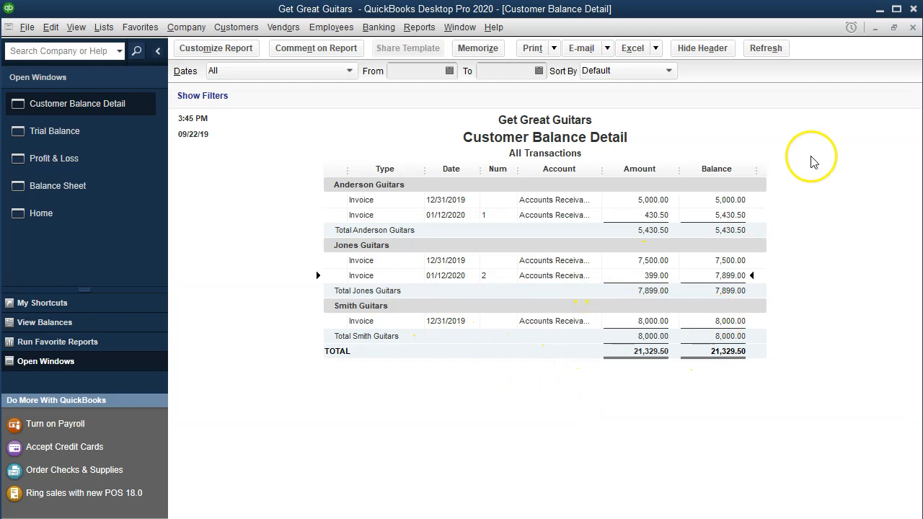
left_click(913, 26)
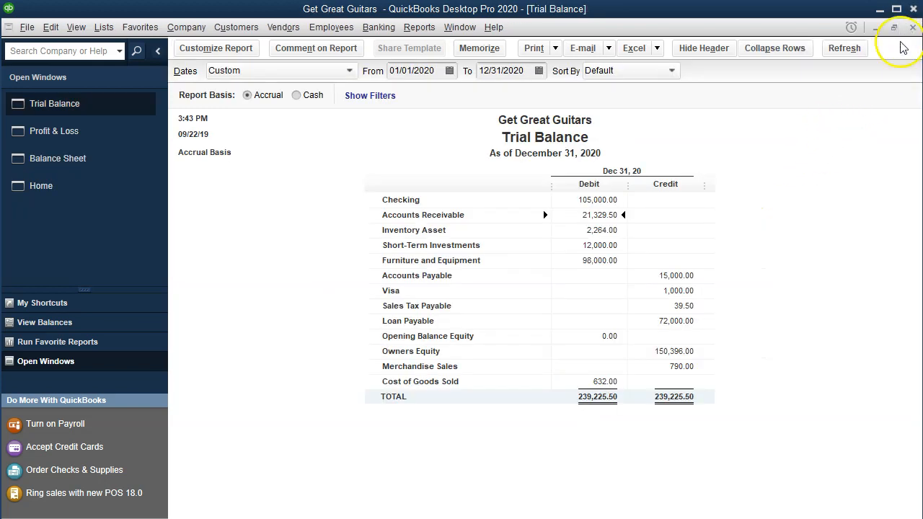
Check the Trial Balance's Inventory Asset against the Inventory Valuation Summary as of 12/31/2020, and return to the Home page.
left_click(580, 229)
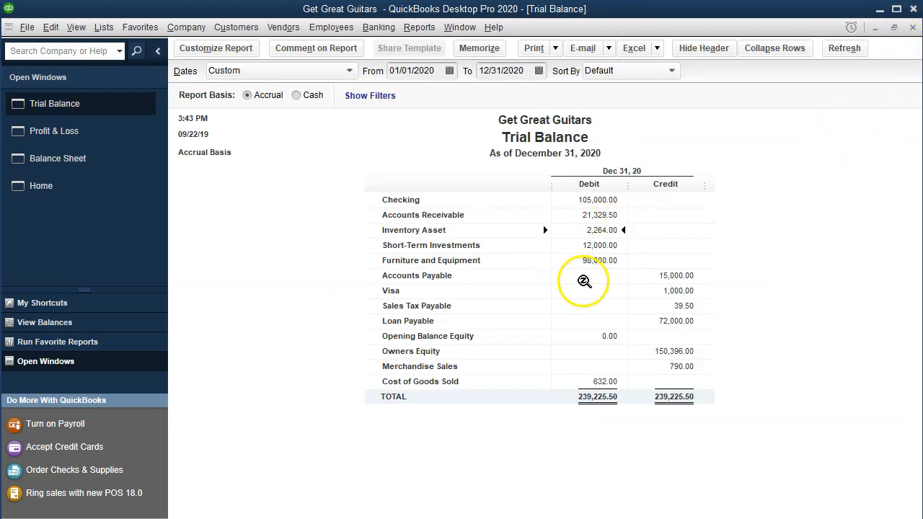
left_click(419, 26)
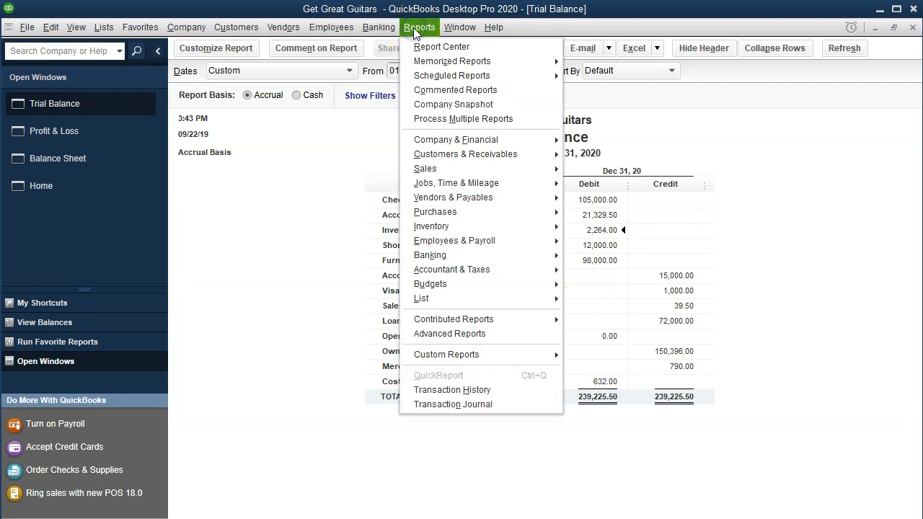
mouse_move(457, 183)
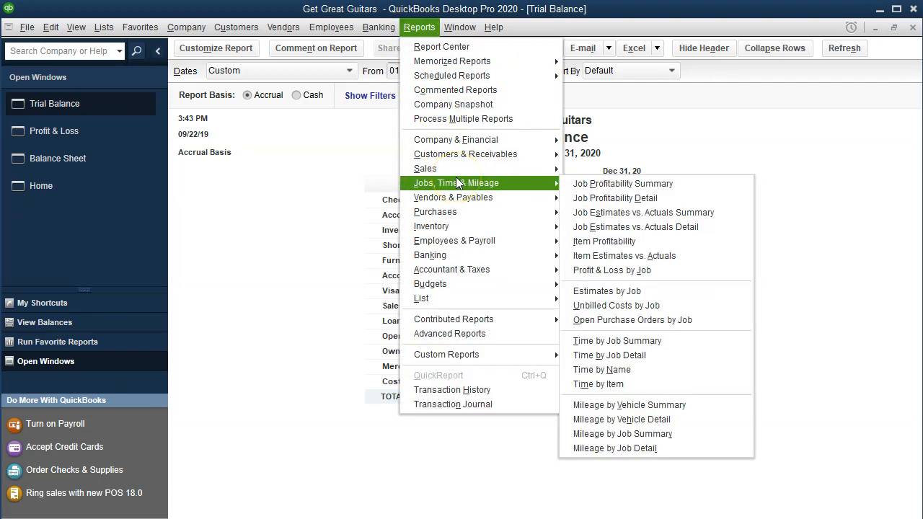
mouse_move(534, 229)
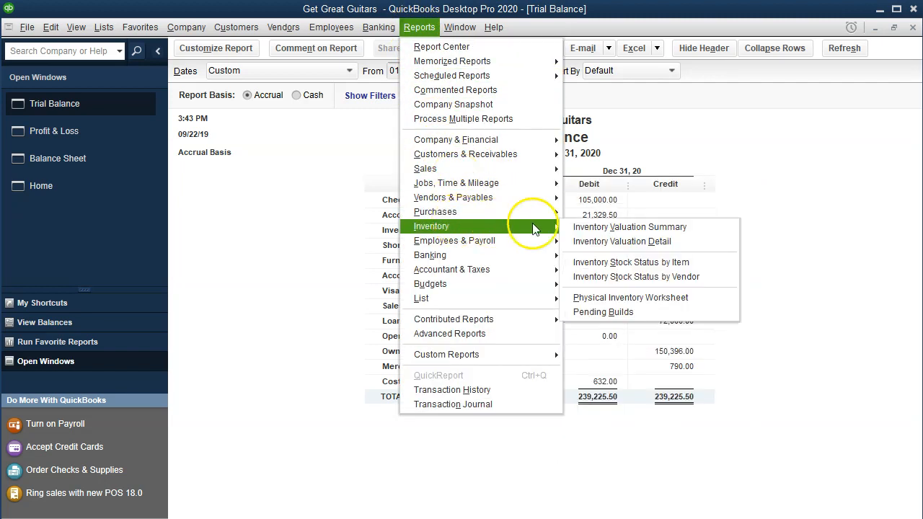
left_click(577, 227)
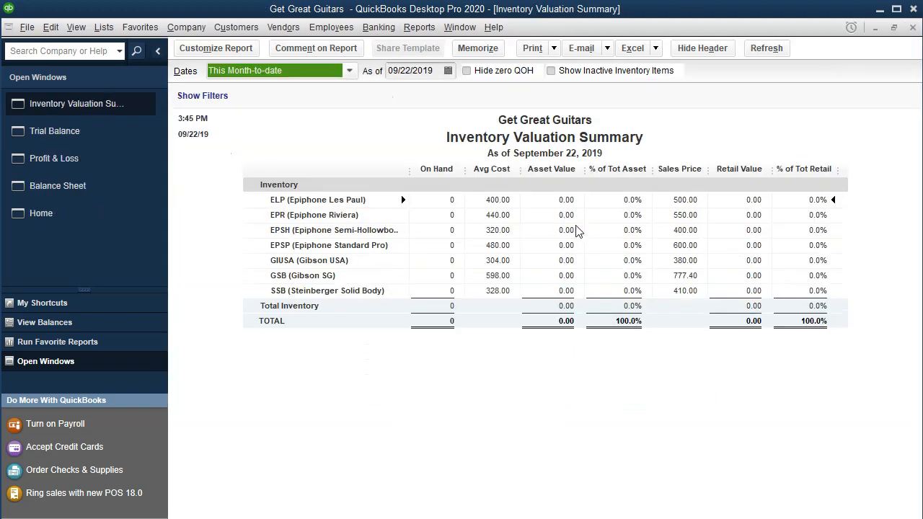
key("Tab")
type("12/31/2020")
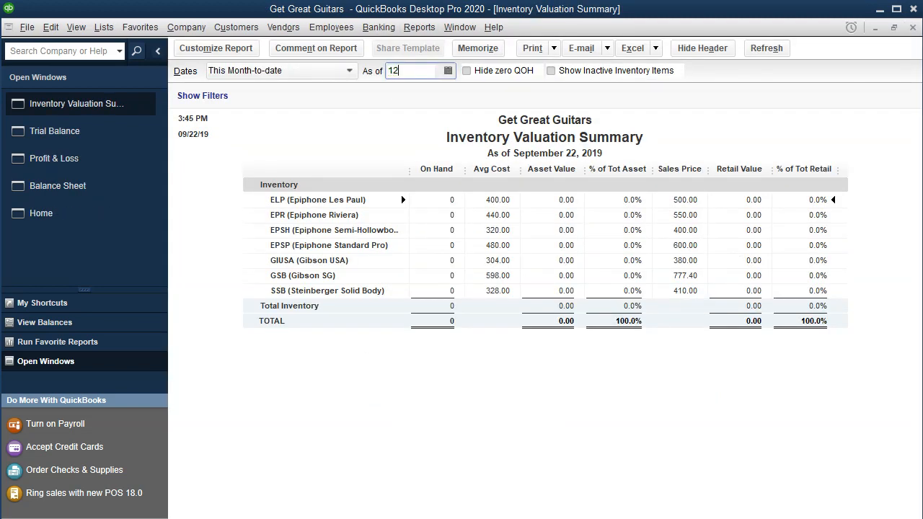
key("Tab")
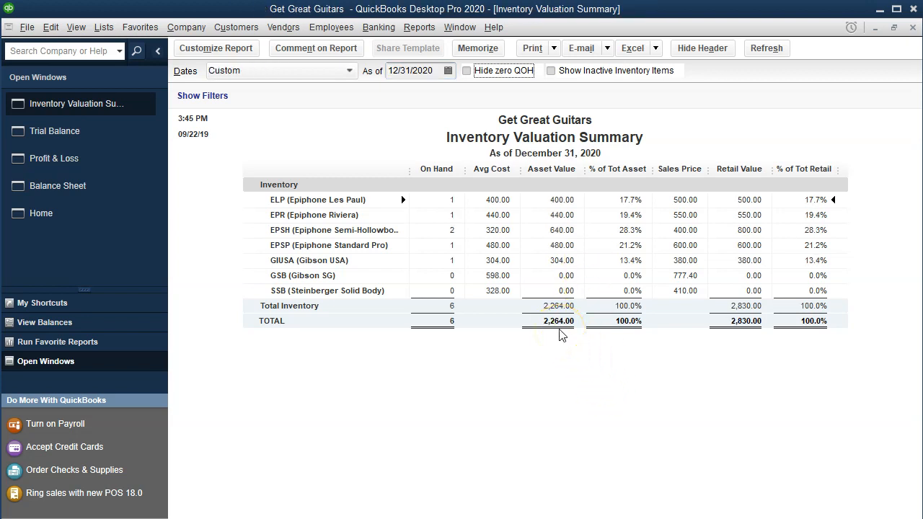
left_click(912, 26)
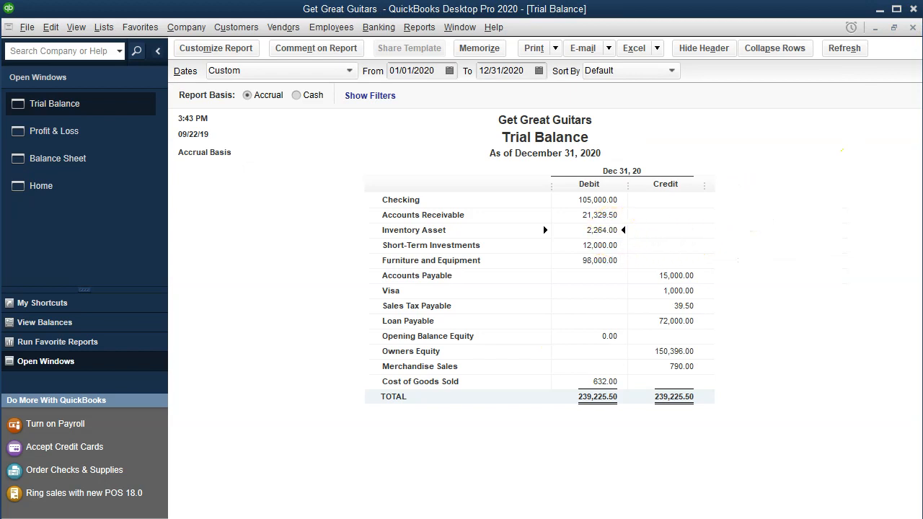
left_click(48, 193)
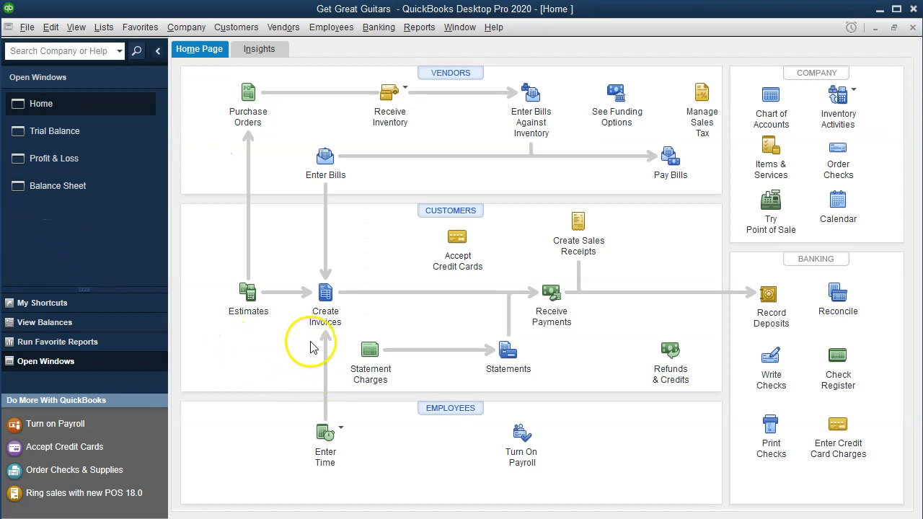